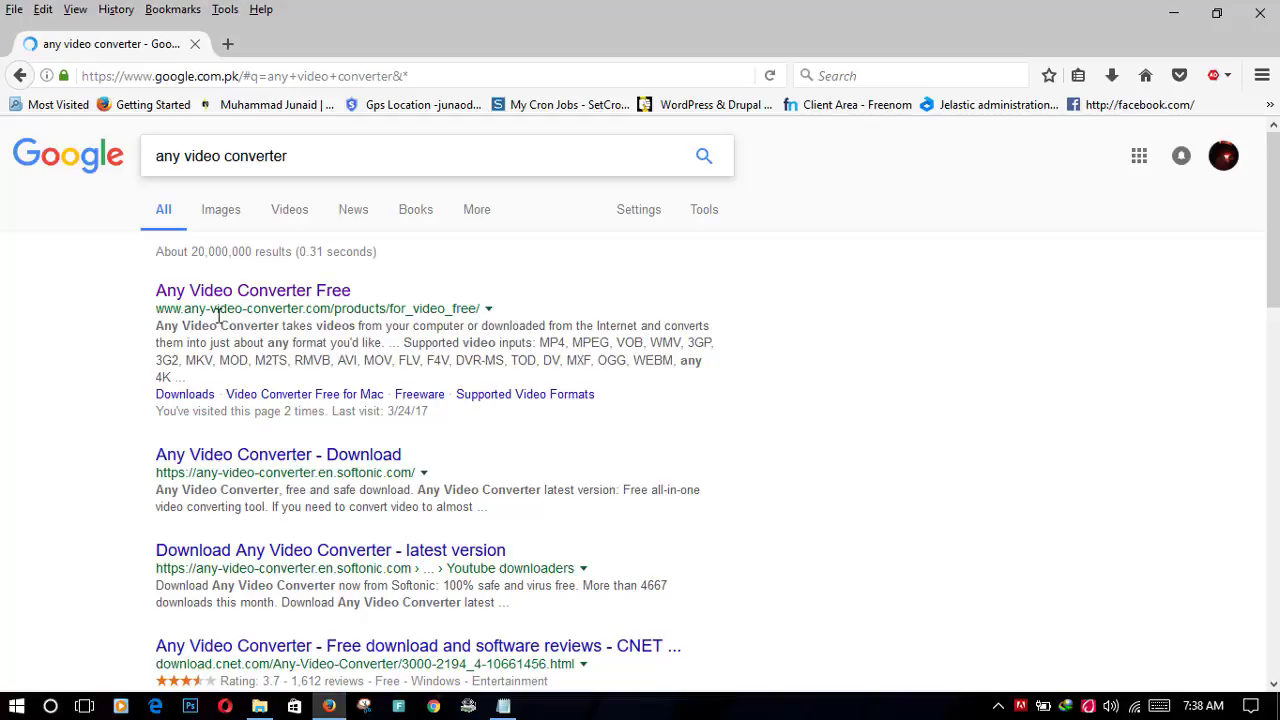
Open the Any Video Converter Free product page from the search results
{"action": "left_click", "coordinate": [314, 290]}
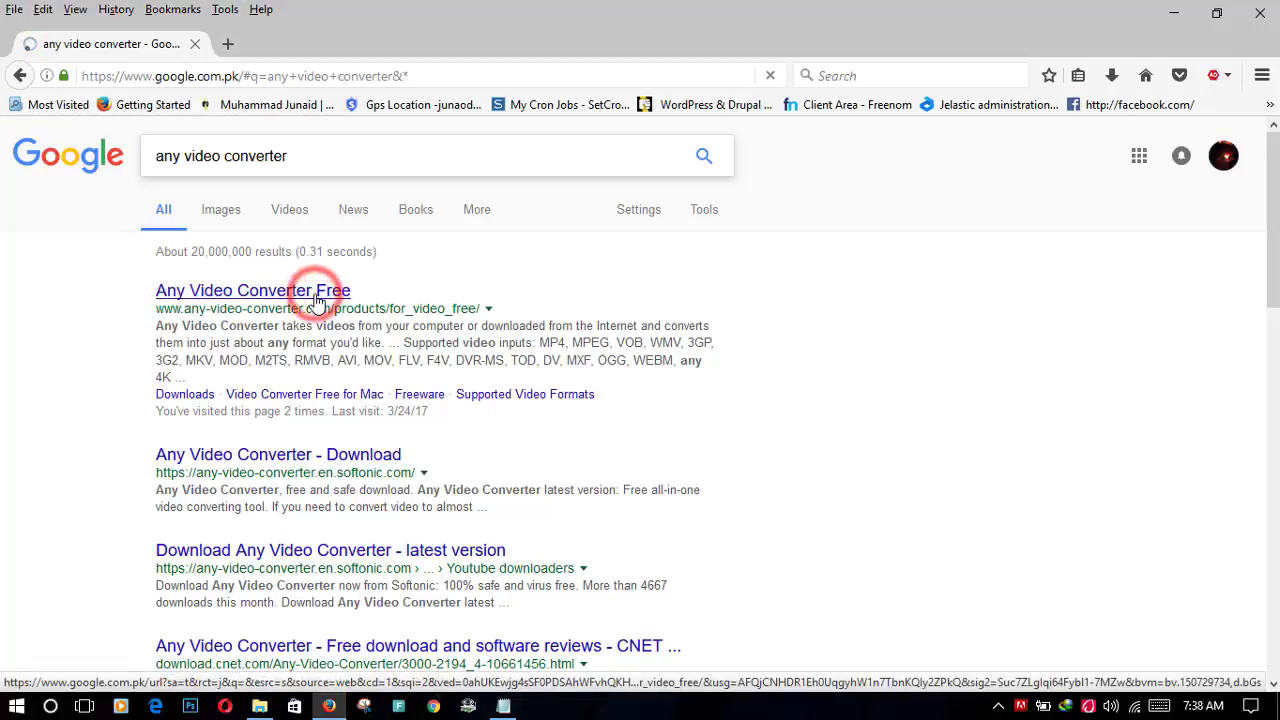
{"action": "left_click_drag", "start_coordinate": [309, 156], "coordinate": [127, 158]}
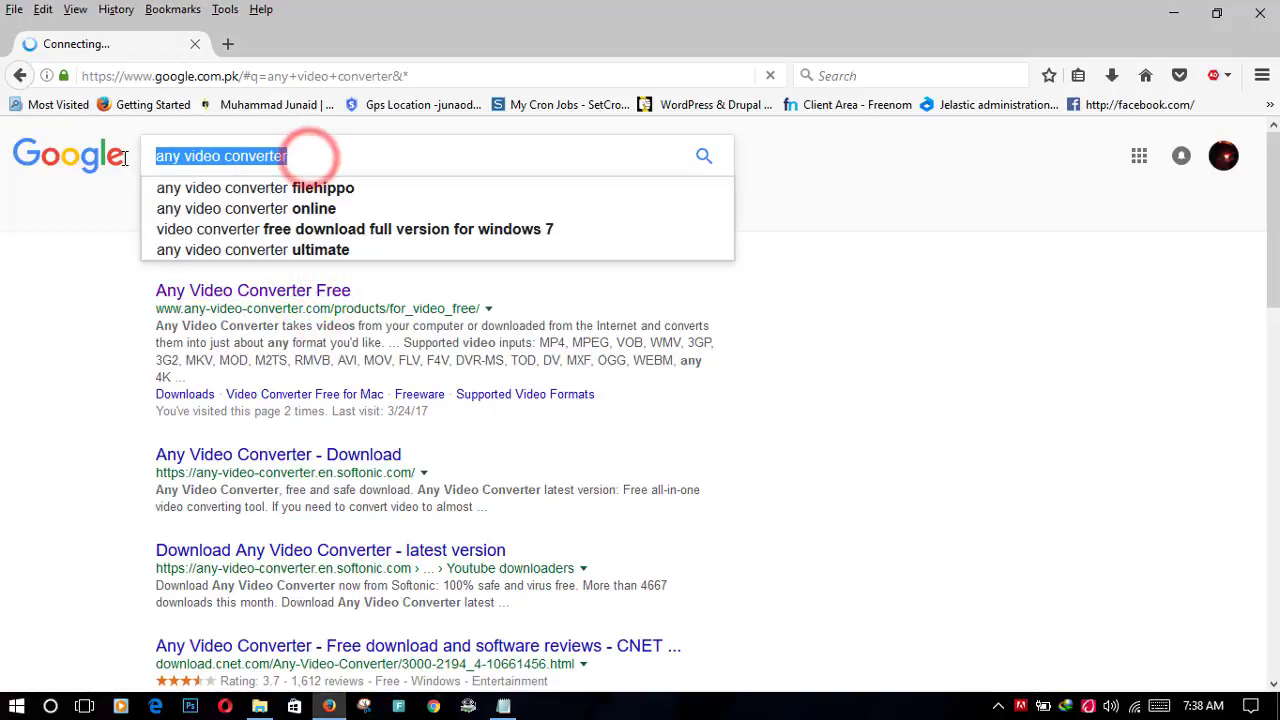
{"action": "left_click", "coordinate": [74, 297]}
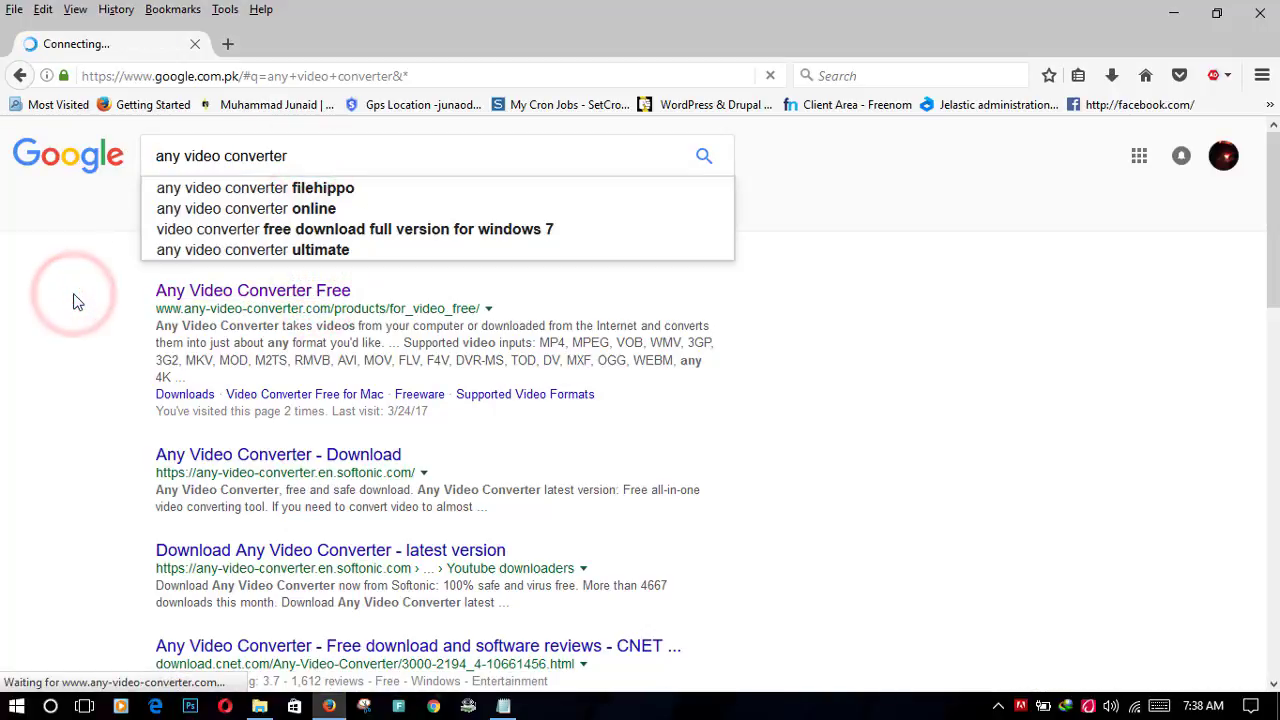
{"action": "left_click", "coordinate": [74, 300]}
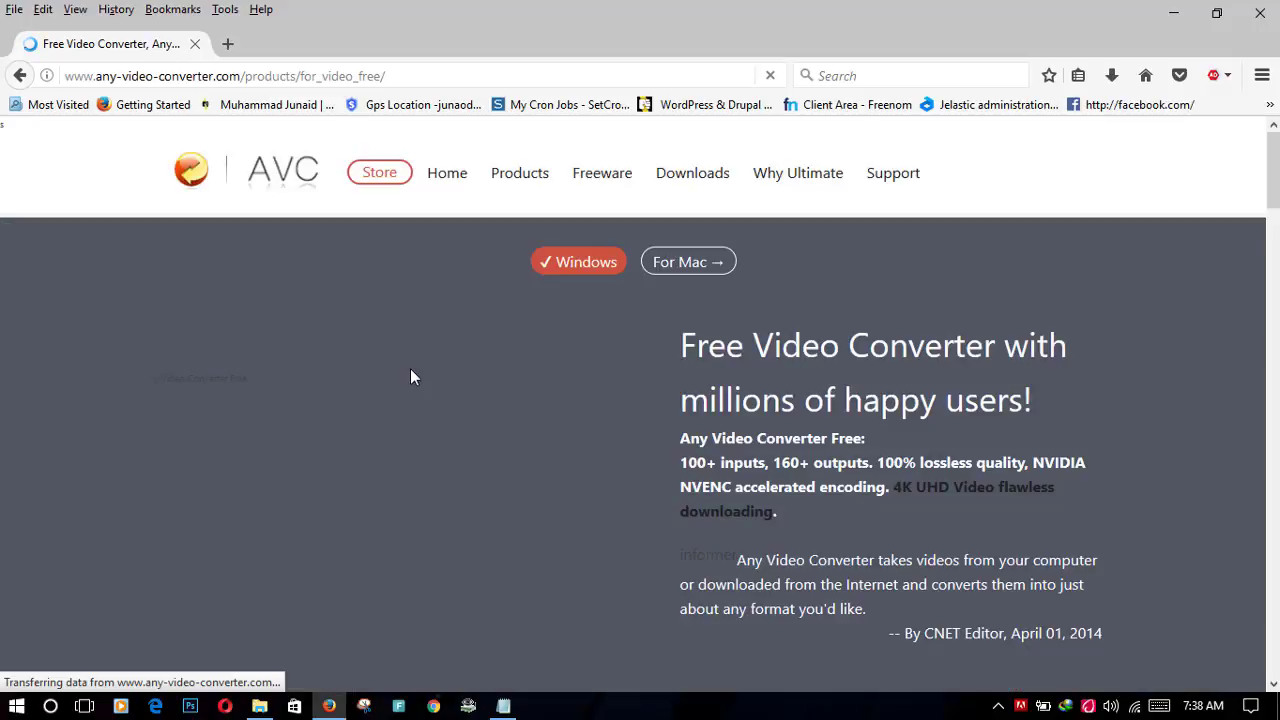
Request the free Any Video Converter download for Windows, cancel the file download and minimize the browser
{"action": "scroll", "coordinate": [430, 333], "scroll_direction": "down", "scroll_amount": 5}
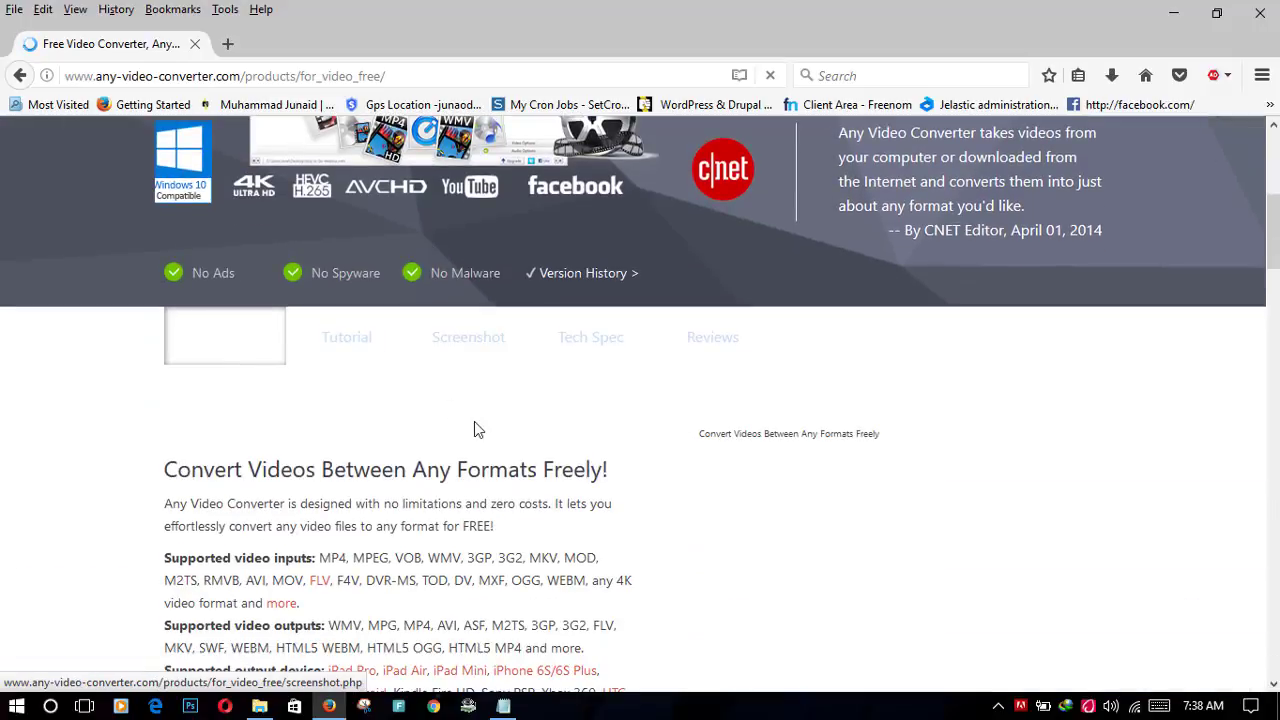
{"action": "scroll", "coordinate": [592, 285], "scroll_direction": "up", "scroll_amount": 5}
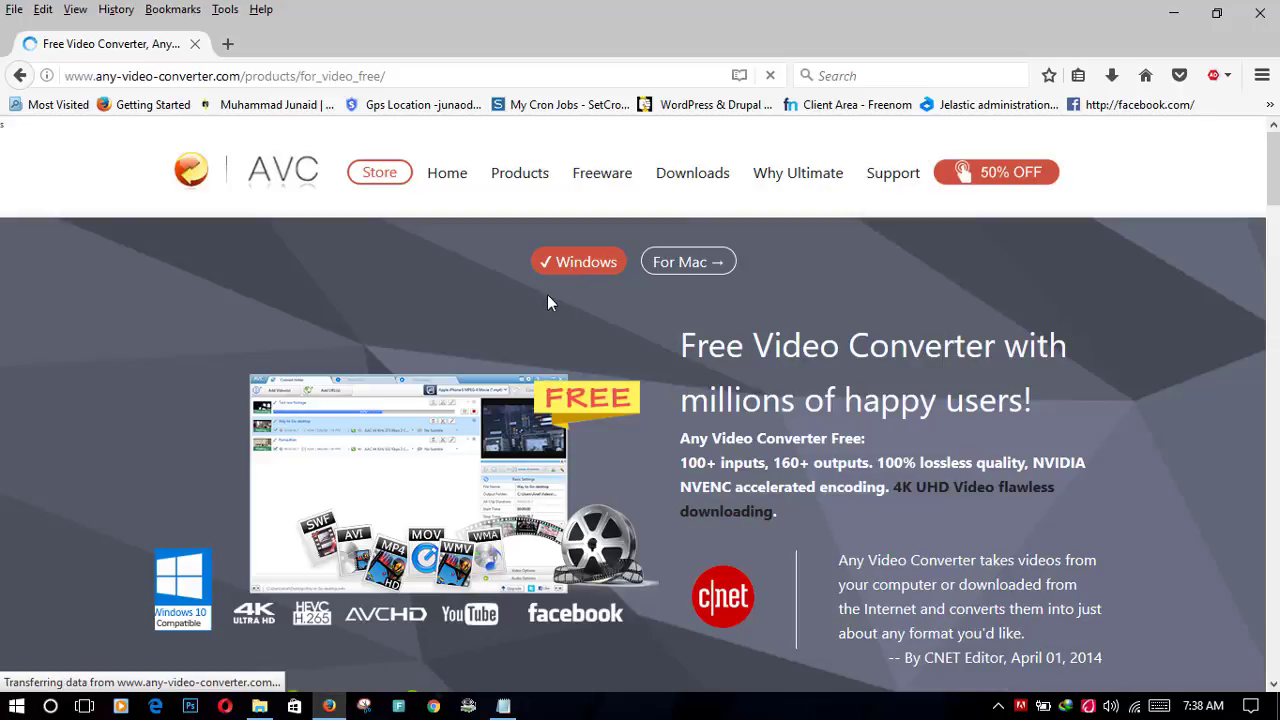
{"action": "scroll", "coordinate": [532, 295], "scroll_direction": "down", "scroll_amount": 3}
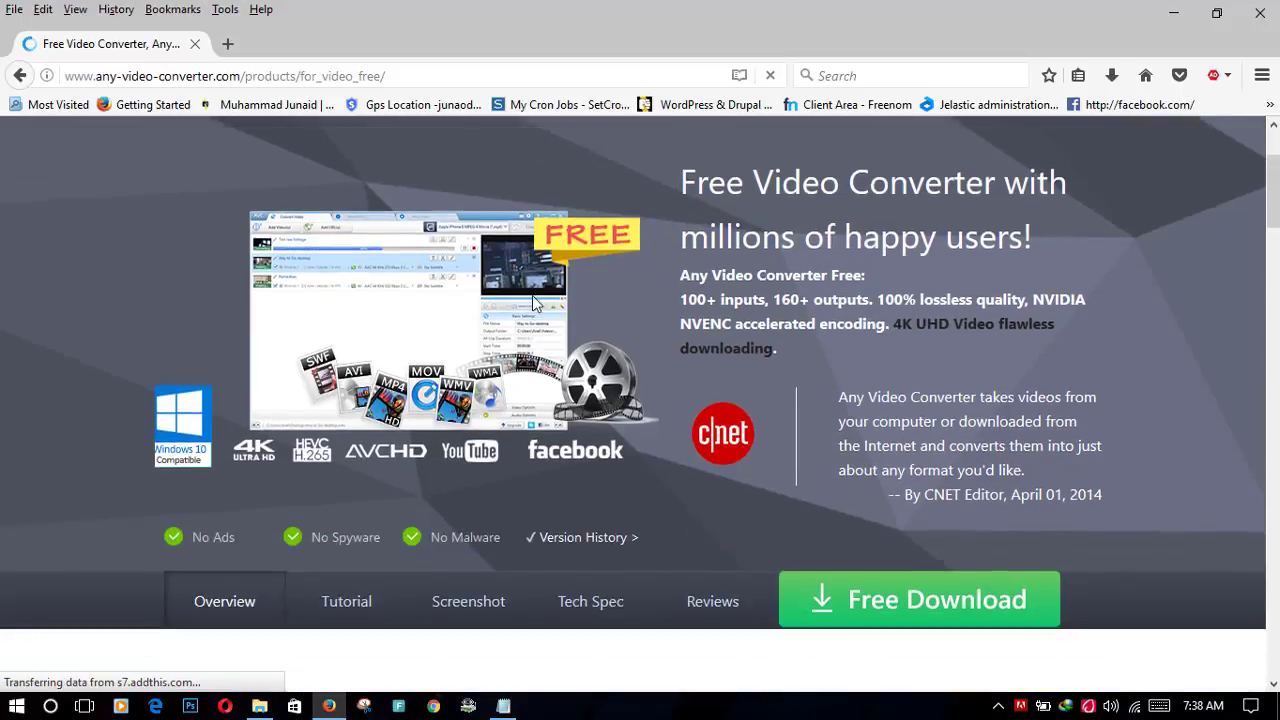
{"action": "scroll", "coordinate": [531, 301], "scroll_direction": "up", "scroll_amount": 3}
{"action": "scroll", "coordinate": [531, 301], "scroll_direction": "down", "scroll_amount": 3}
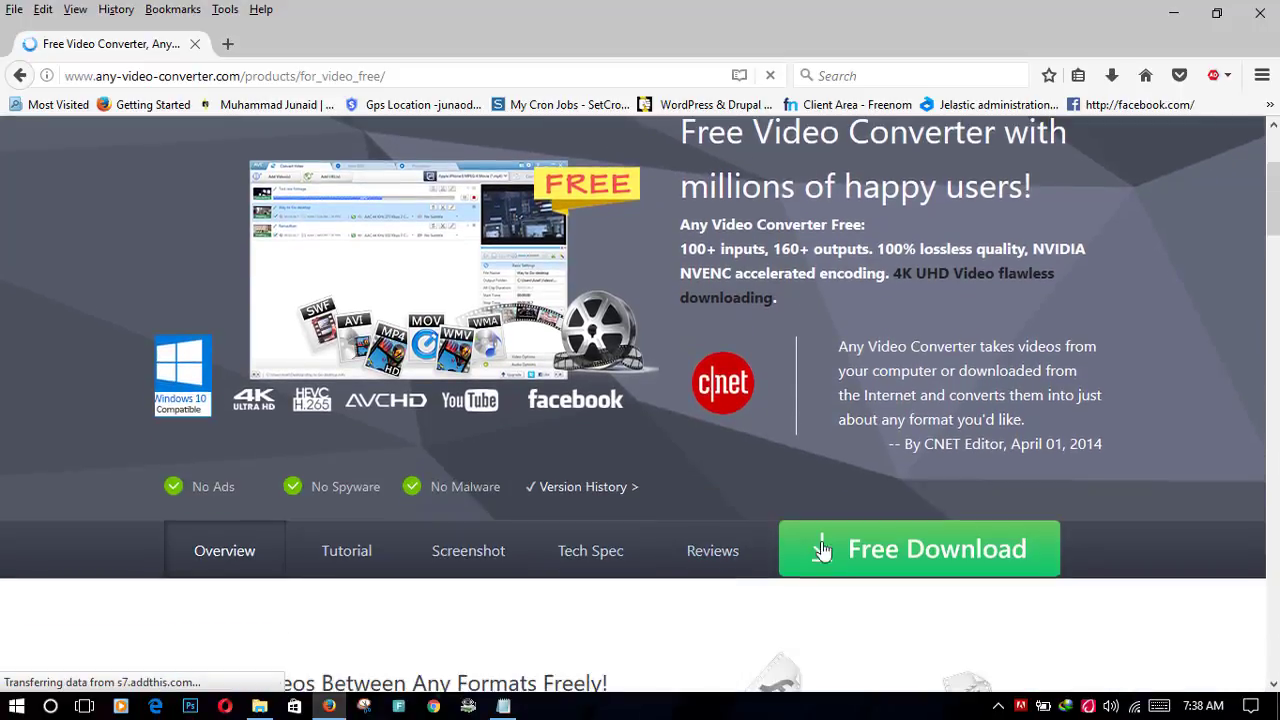
{"action": "left_click", "coordinate": [845, 565]}
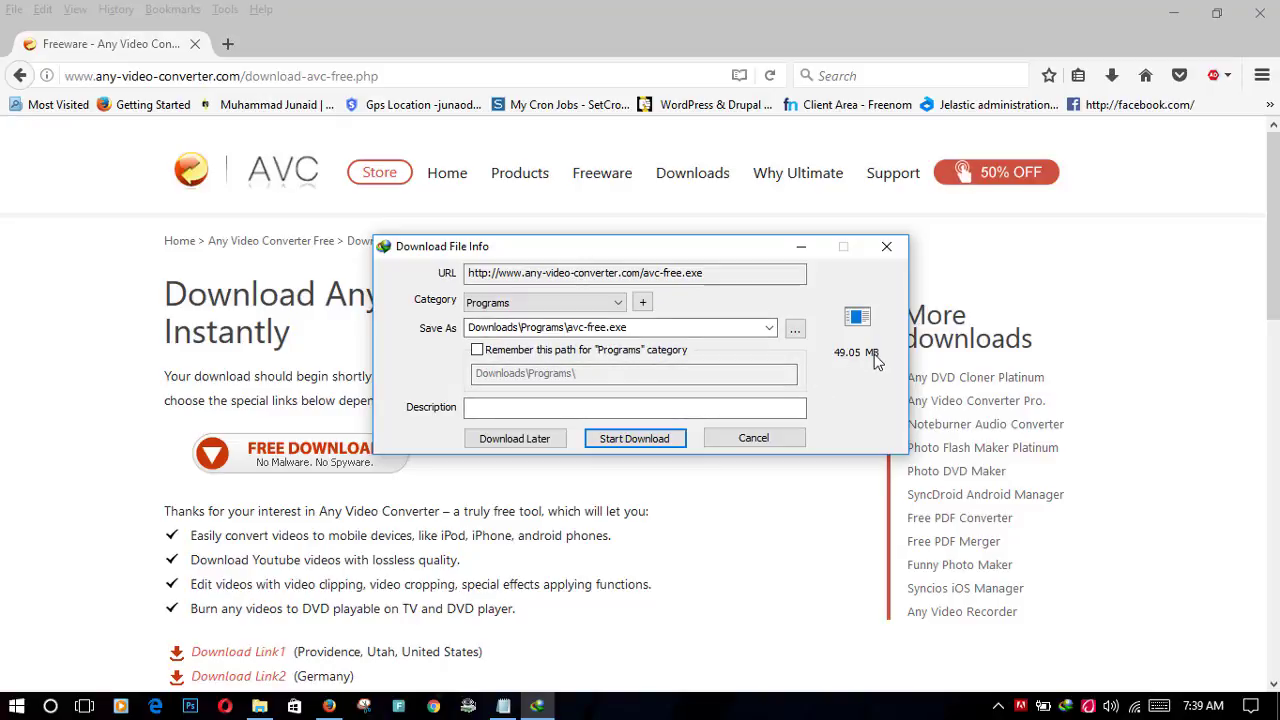
{"action": "left_click", "coordinate": [793, 437]}
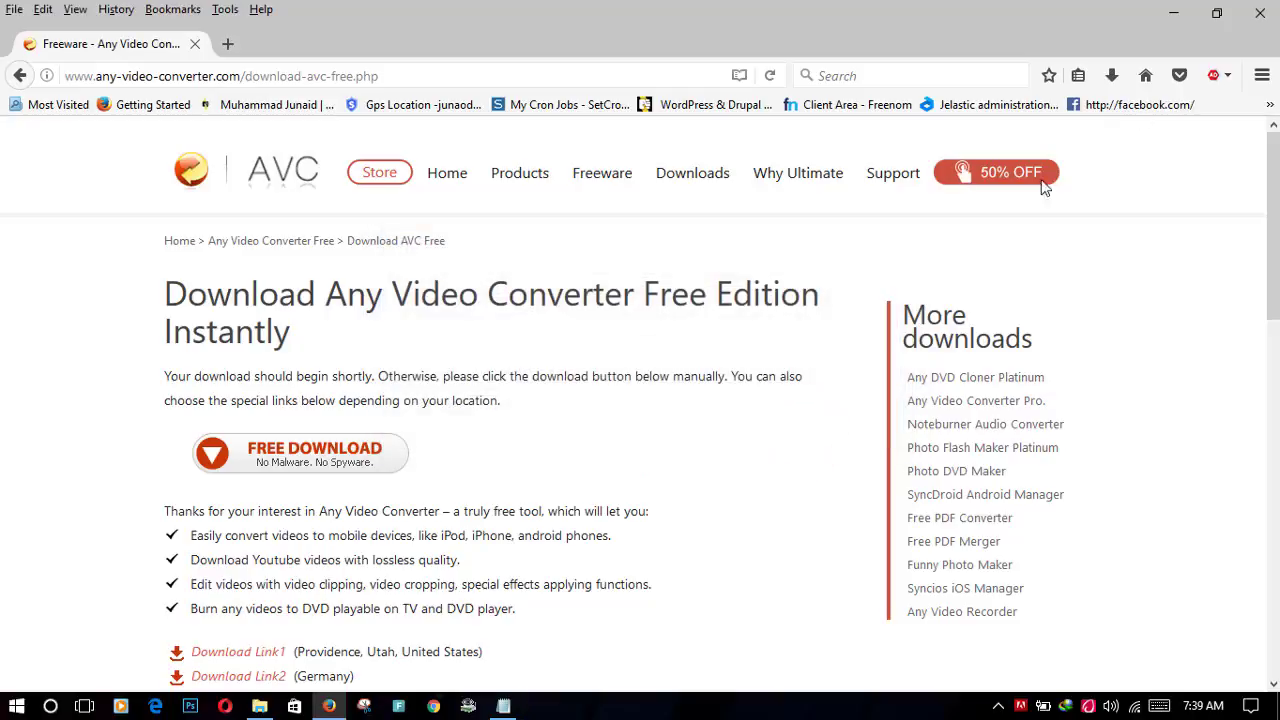
{"action": "left_click", "coordinate": [1174, 12]}
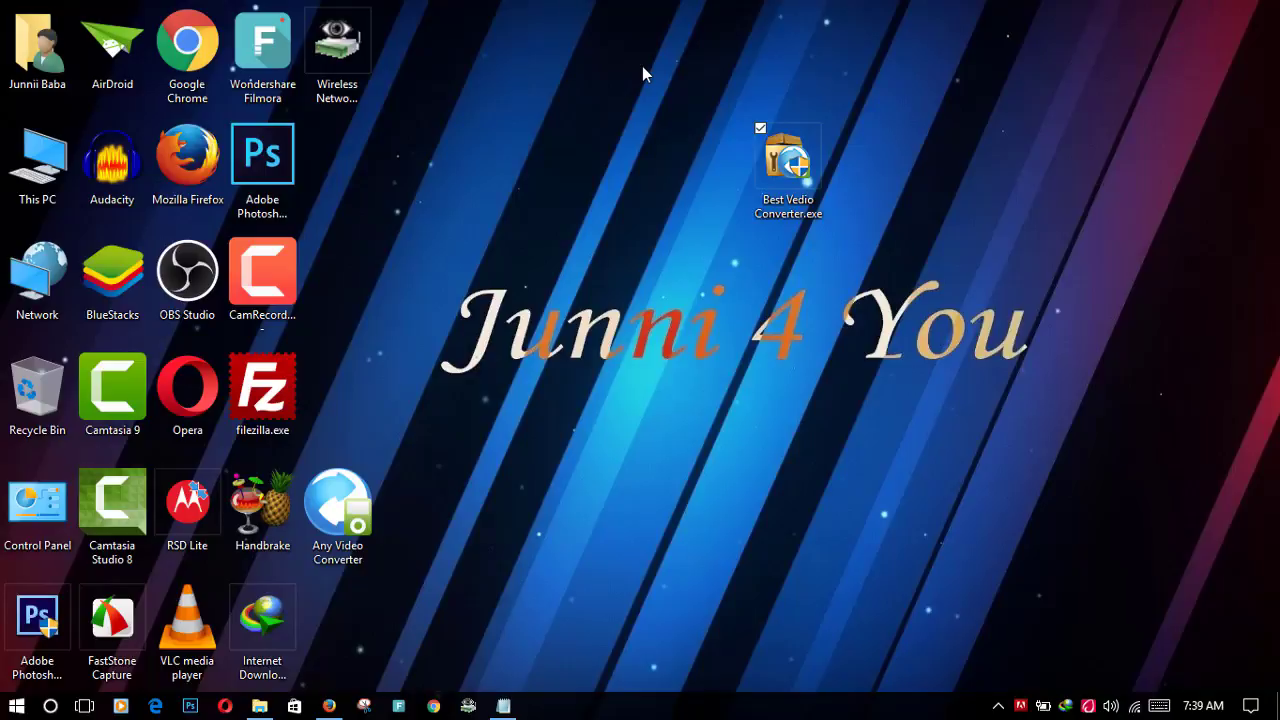
Launch Any Video Converter from the desktop
{"action": "left_click_drag", "start_coordinate": [642, 66], "coordinate": [888, 338]}
{"action": "left_click_drag", "start_coordinate": [972, 344], "coordinate": [921, 340]}
{"action": "left_click", "coordinate": [921, 340]}
{"action": "left_click_drag", "start_coordinate": [441, 476], "coordinate": [305, 570]}
{"action": "left_click", "coordinate": [484, 424]}
{"action": "left_click", "coordinate": [360, 522]}
{"action": "double_click", "coordinate": [360, 522]}
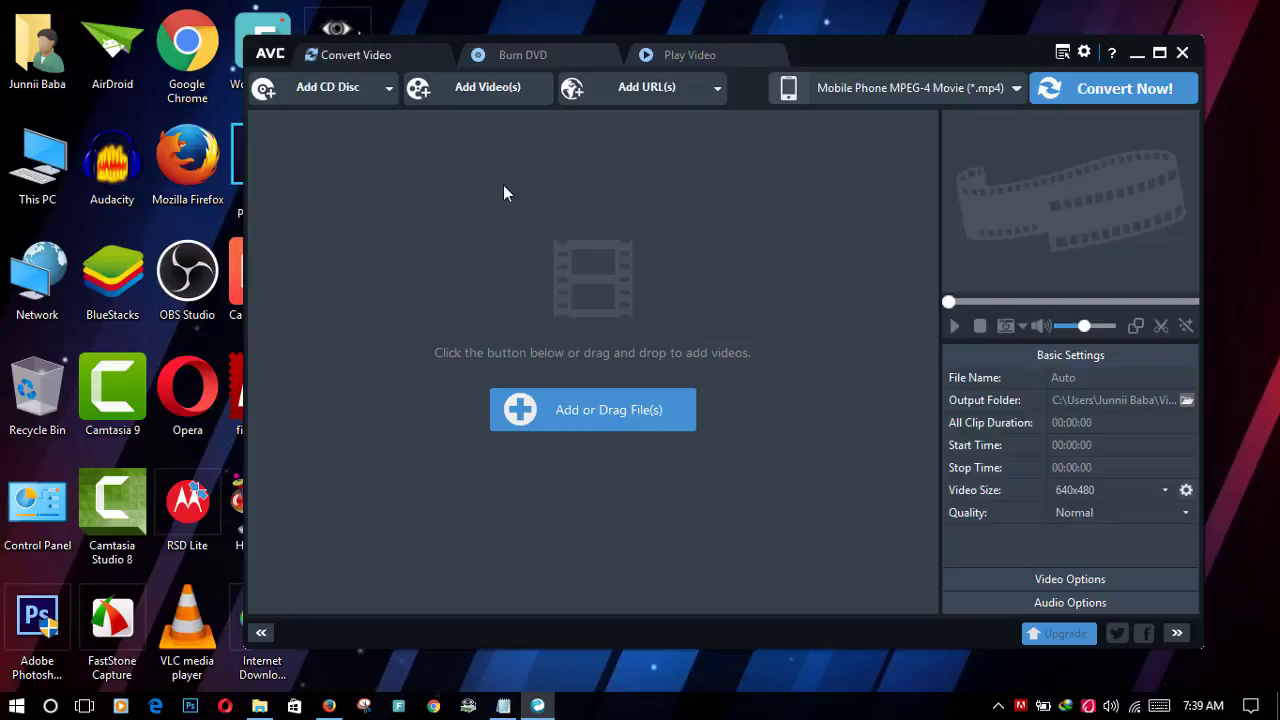
Open the Video folder inside Downloads in File Explorer
{"action": "double_click", "coordinate": [30, 168]}
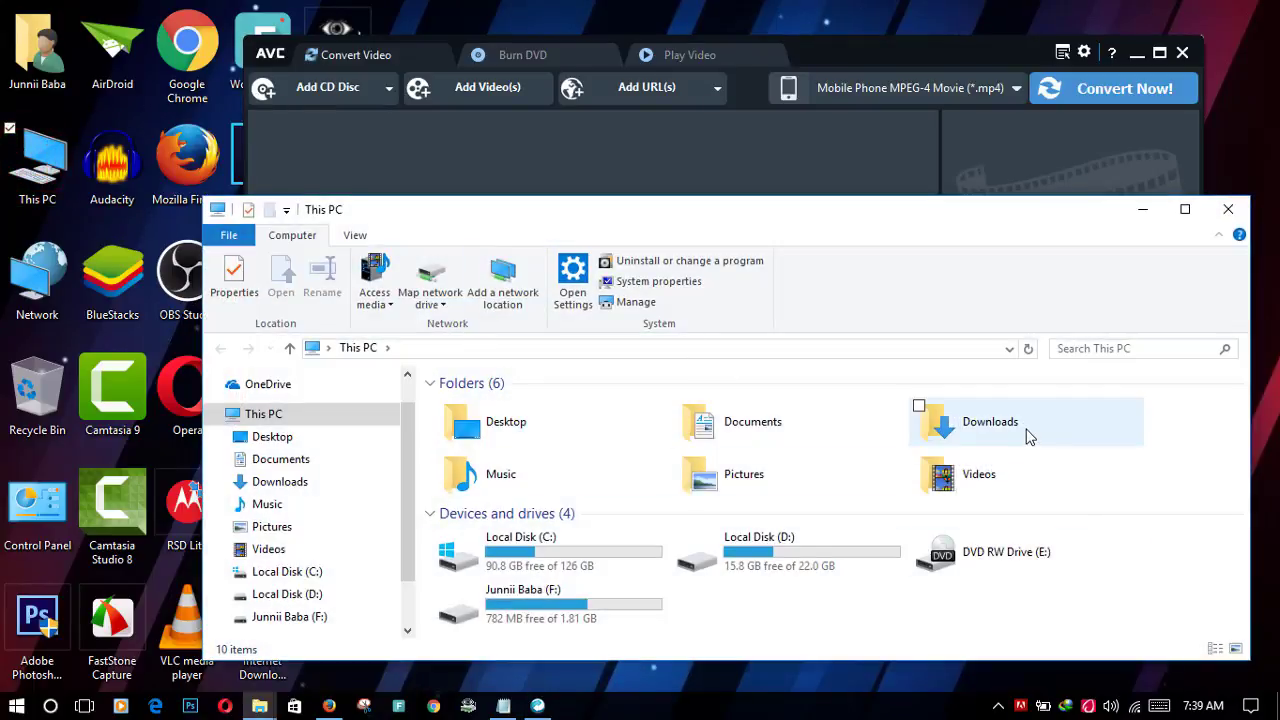
{"action": "double_click", "coordinate": [1027, 435]}
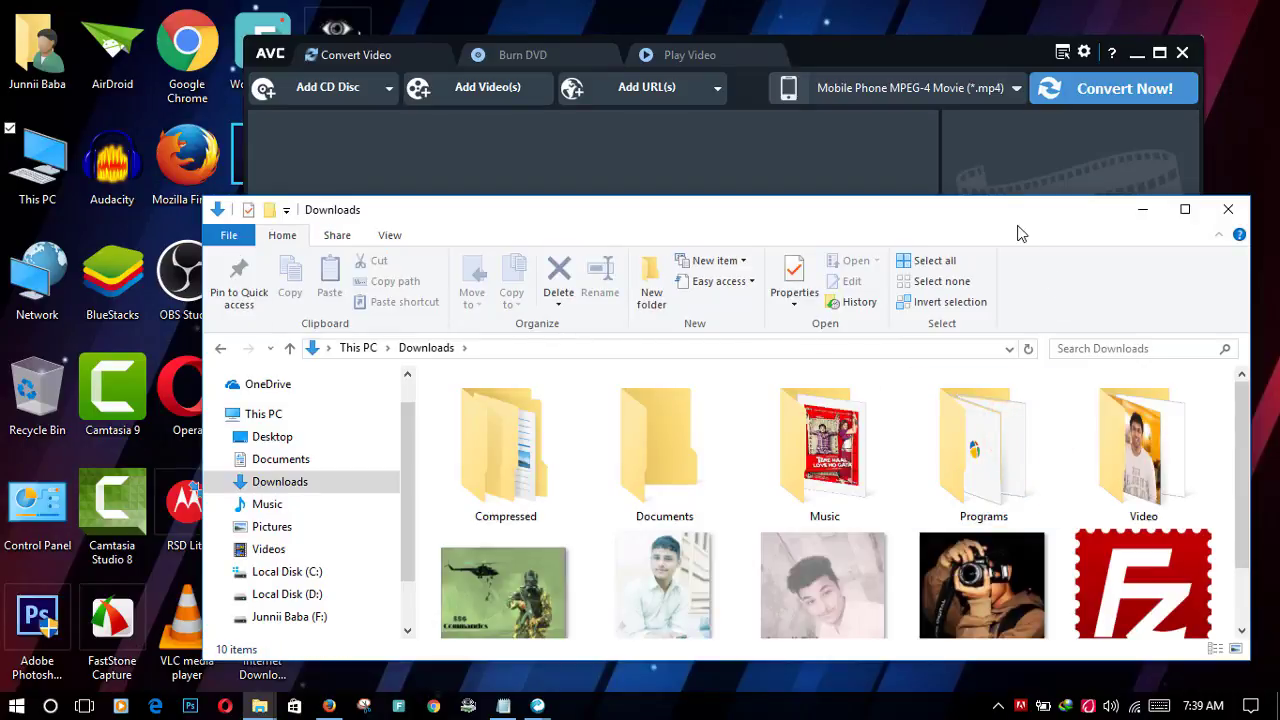
{"action": "left_click_drag", "start_coordinate": [1000, 207], "coordinate": [867, 145]}
{"action": "left_click", "coordinate": [867, 295]}
{"action": "left_click", "coordinate": [1093, 400]}
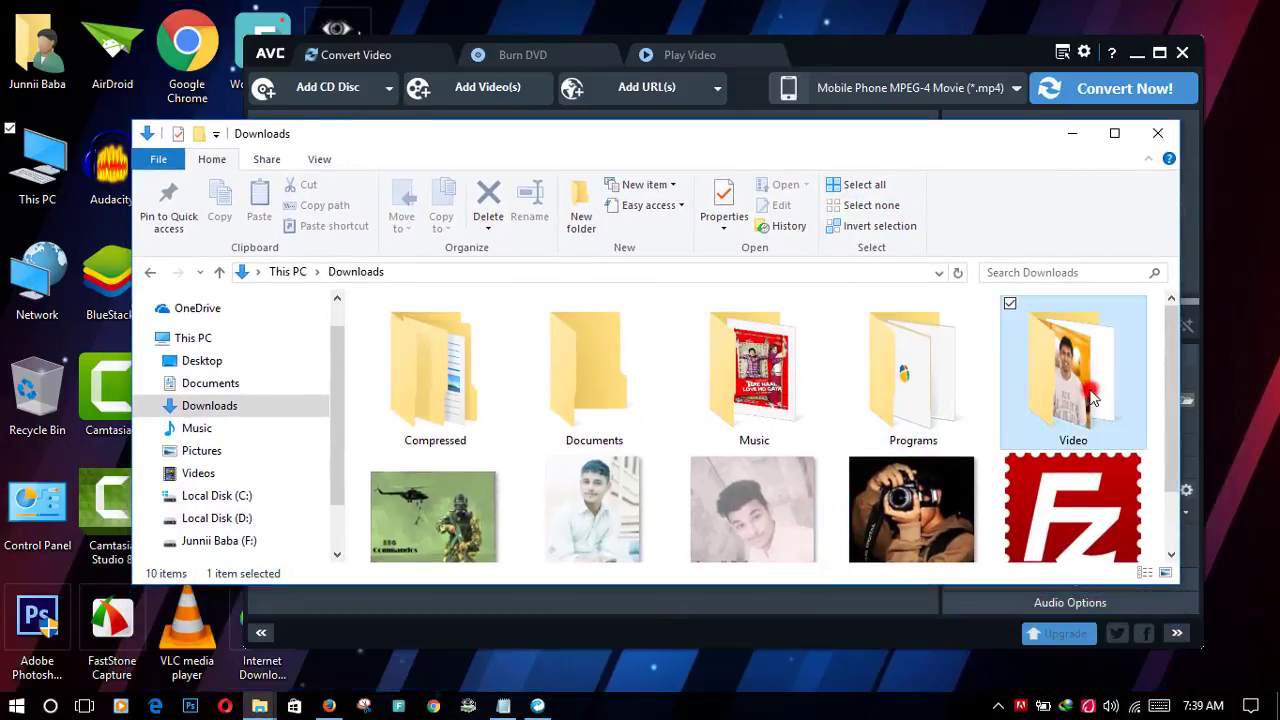
{"action": "double_click", "coordinate": [1093, 400]}
Check the file size of the first "---20 Confusing English Sentences of Daily Use" video in its properties, and close them
{"action": "right_click", "coordinate": [748, 400]}
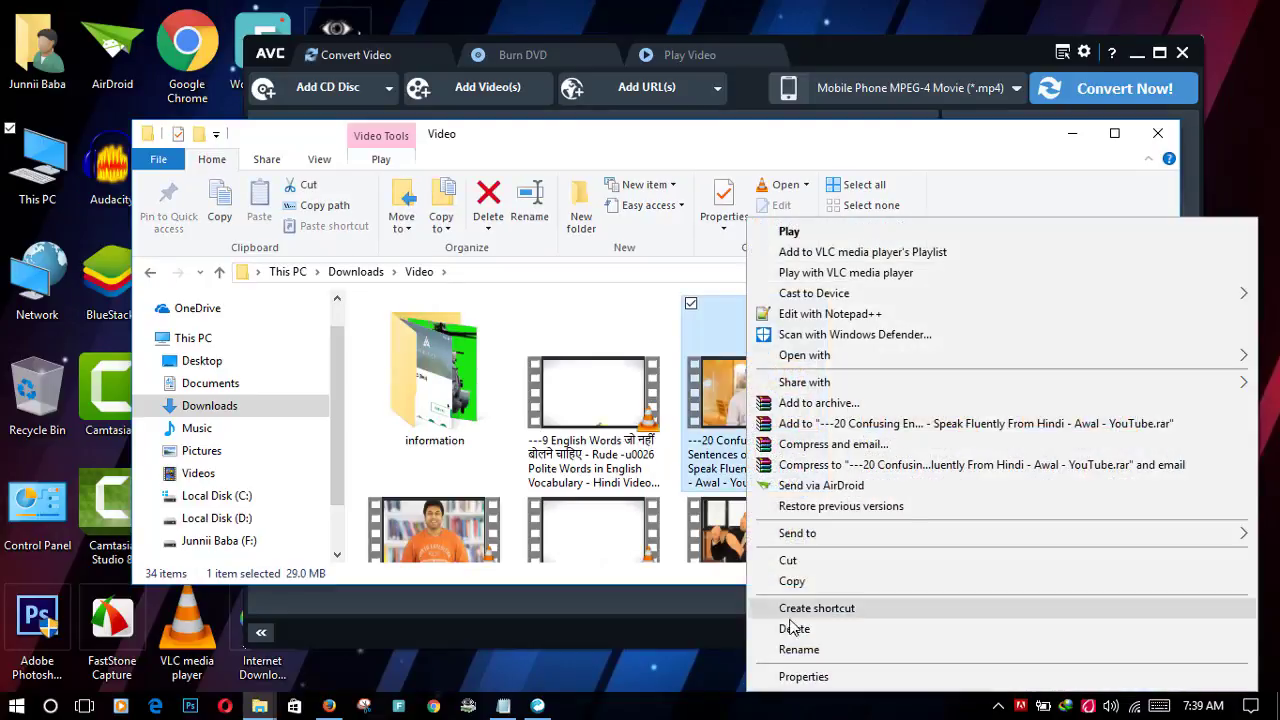
{"action": "left_click", "coordinate": [790, 676]}
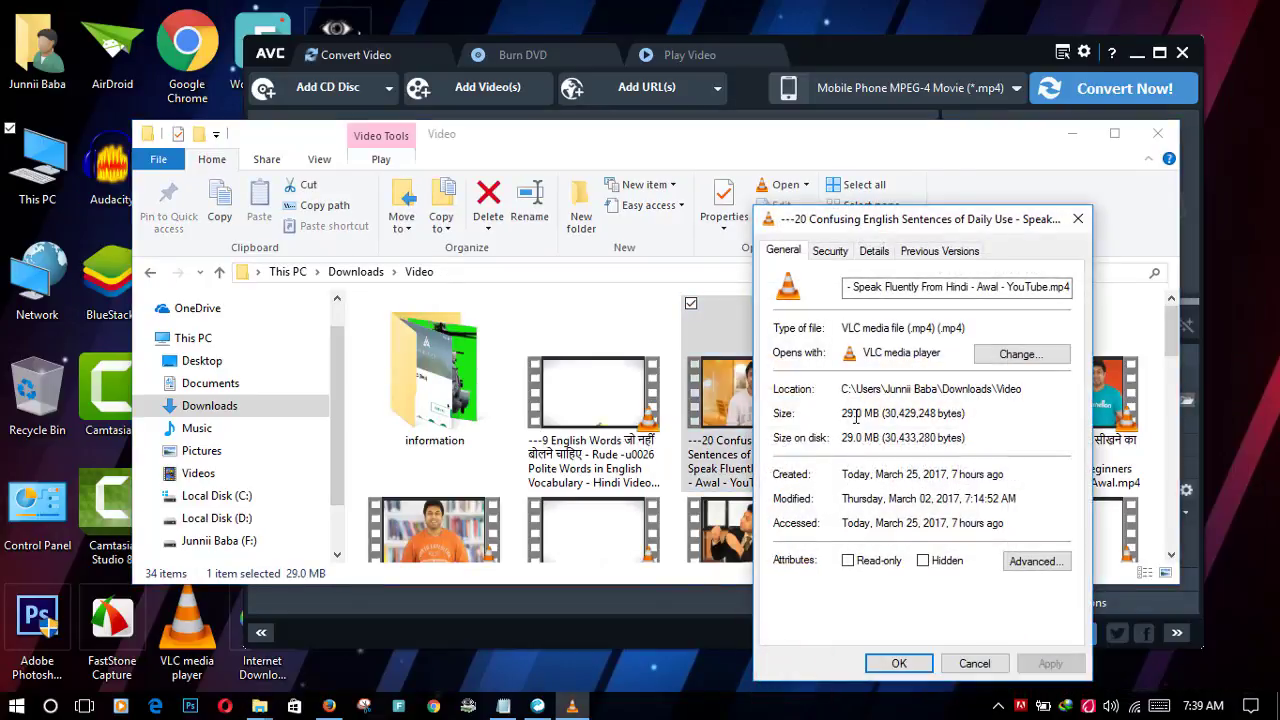
{"action": "left_click", "coordinate": [845, 413]}
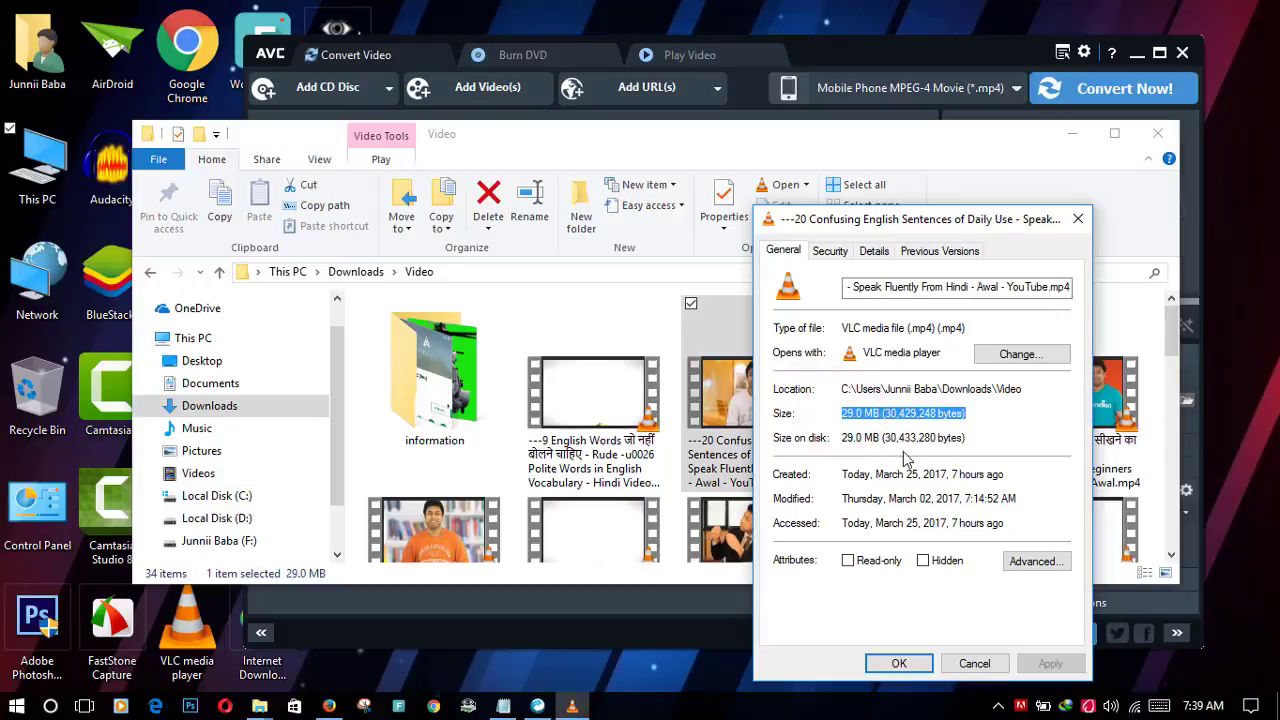
{"action": "left_click", "coordinate": [889, 420]}
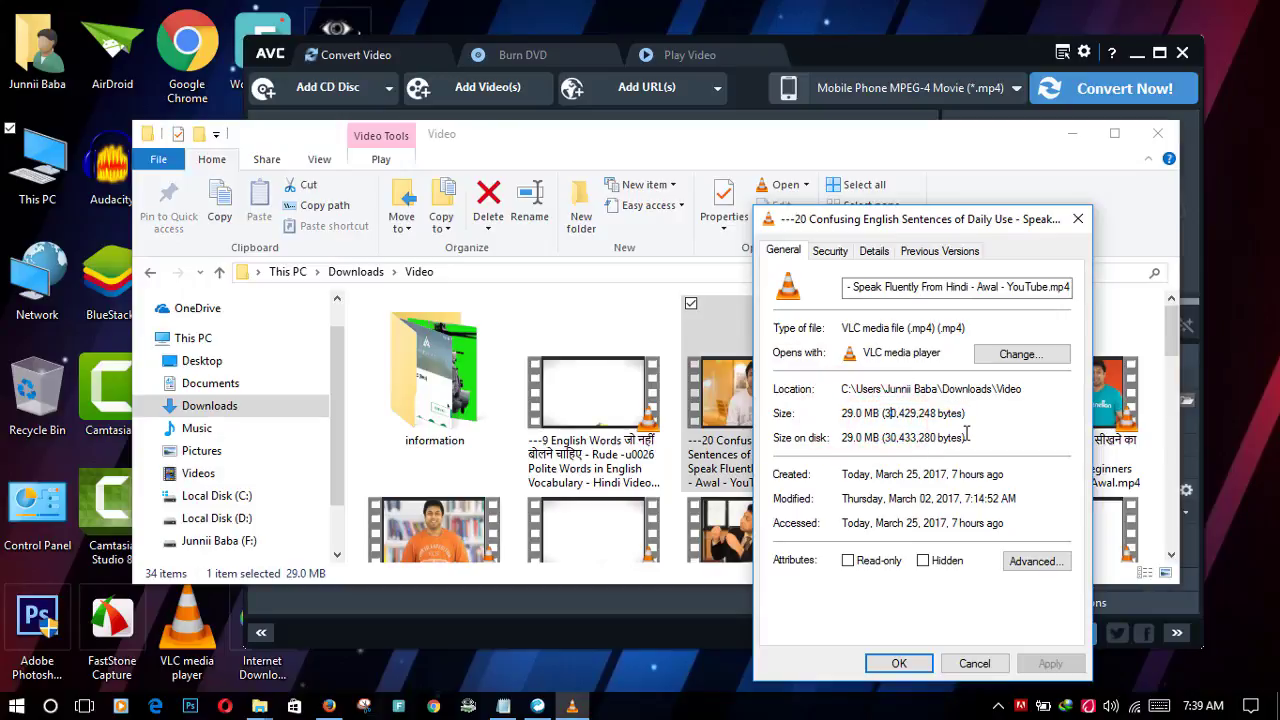
{"action": "left_click_drag", "start_coordinate": [967, 441], "coordinate": [988, 421]}
{"action": "left_click", "coordinate": [850, 413]}
{"action": "left_click", "coordinate": [843, 413]}
{"action": "left_click_drag", "start_coordinate": [977, 418], "coordinate": [866, 418]}
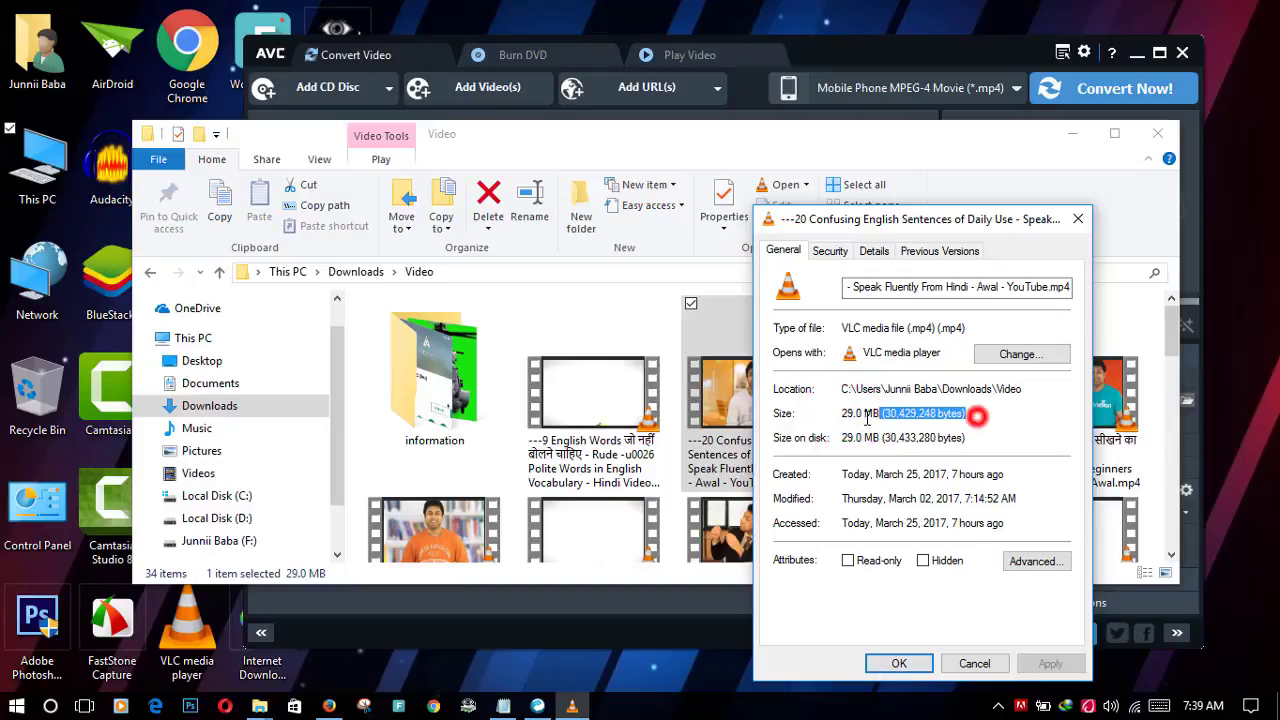
{"action": "left_click", "coordinate": [957, 662]}
Play the first "---20 Confusing English Sentences of Daily Use" video briefly in VLC media player, and close the player
{"action": "left_click", "coordinate": [755, 420]}
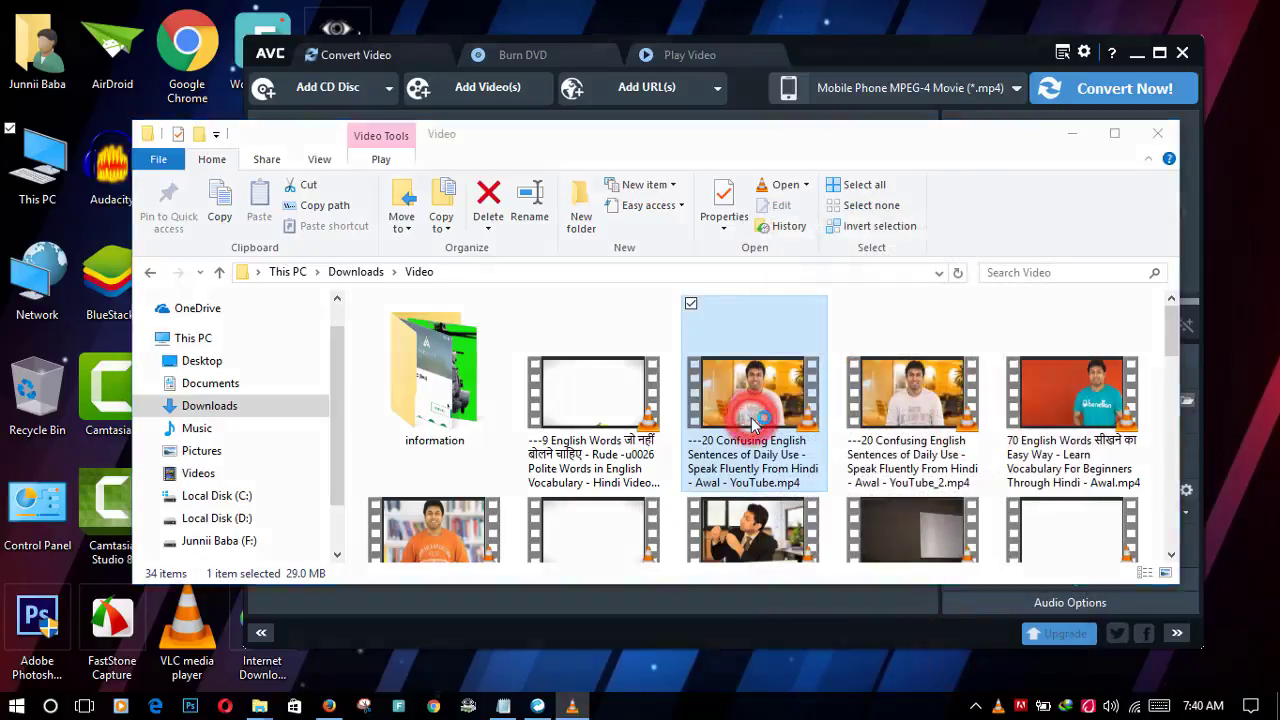
{"action": "double_click", "coordinate": [755, 420]}
{"action": "left_click", "coordinate": [17, 674]}
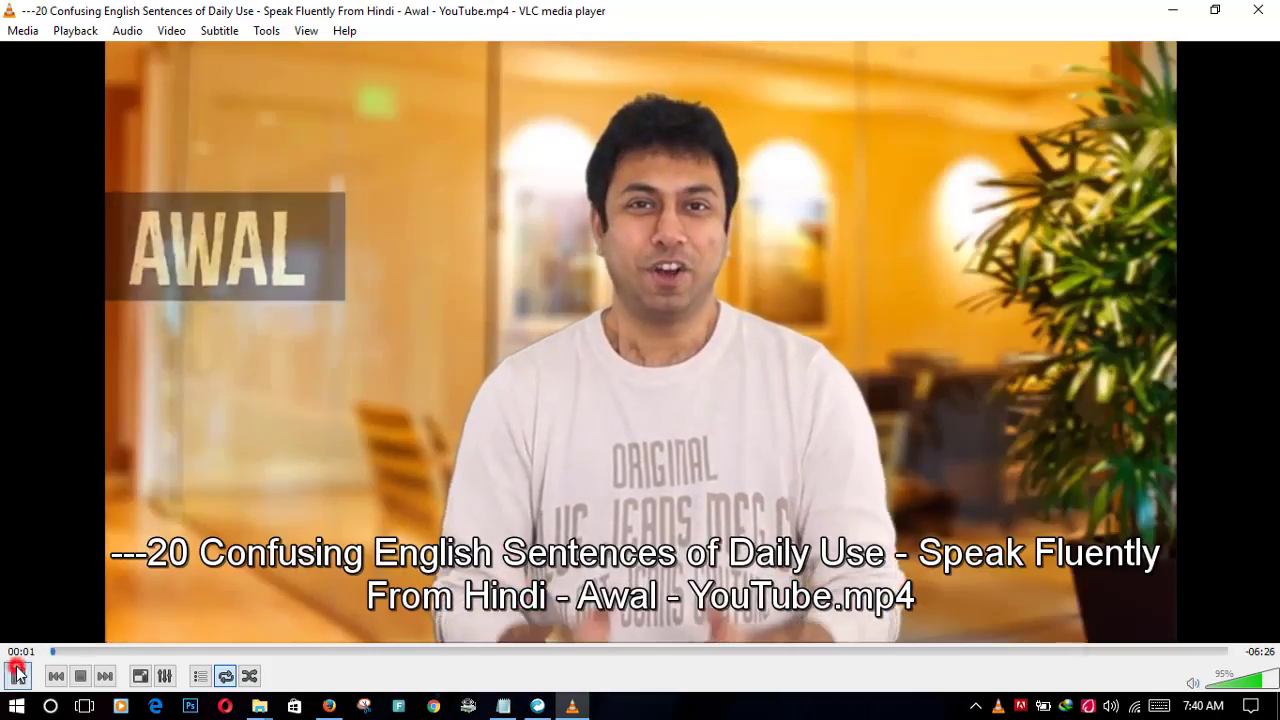
{"action": "left_click", "coordinate": [1260, 11]}
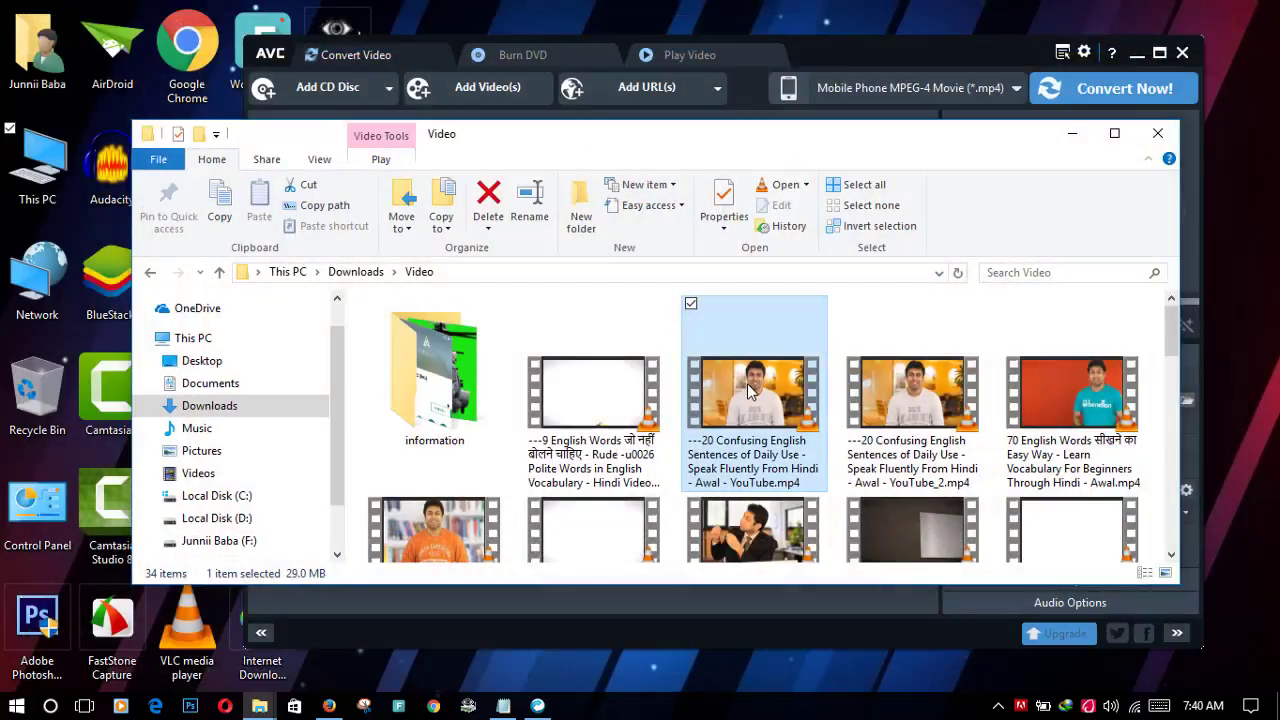
Add the selected "---20 Confusing English Sentences of Daily Use" video from the Video folder to Any Video Converter's conversion list
{"action": "left_click_drag", "start_coordinate": [686, 152], "coordinate": [1040, 228]}
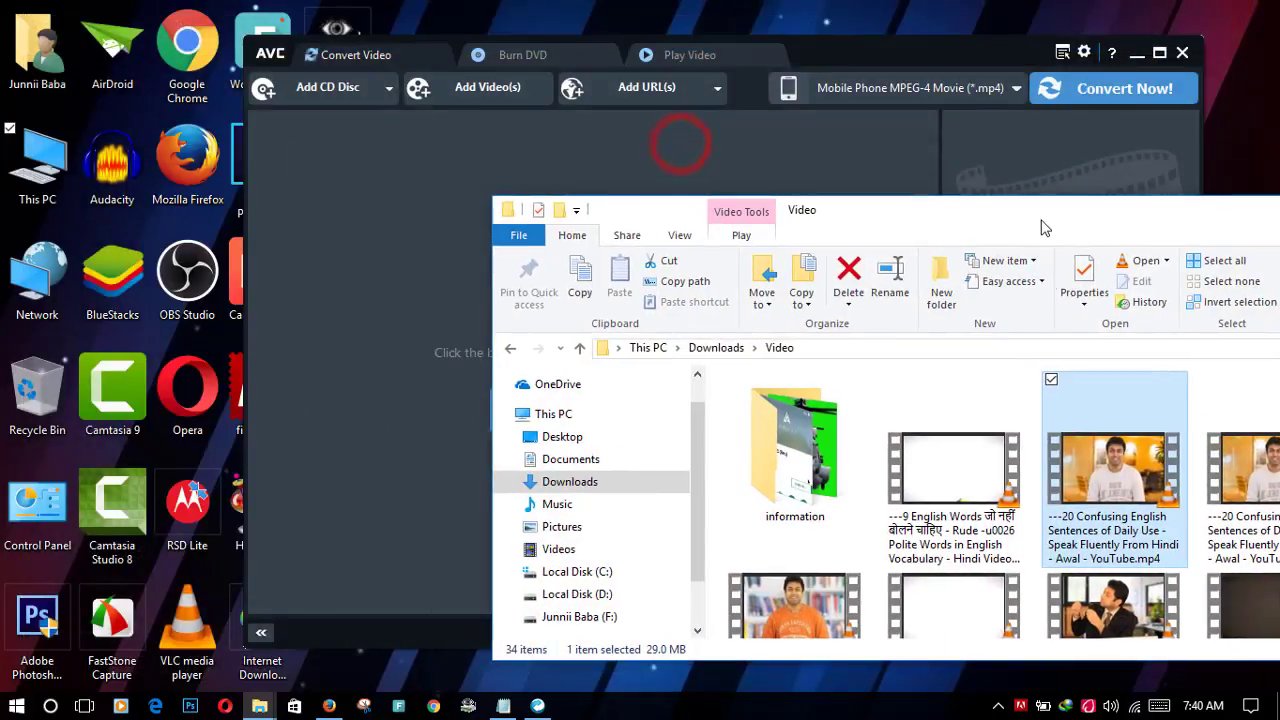
{"action": "left_click_drag", "start_coordinate": [1096, 472], "coordinate": [430, 283]}
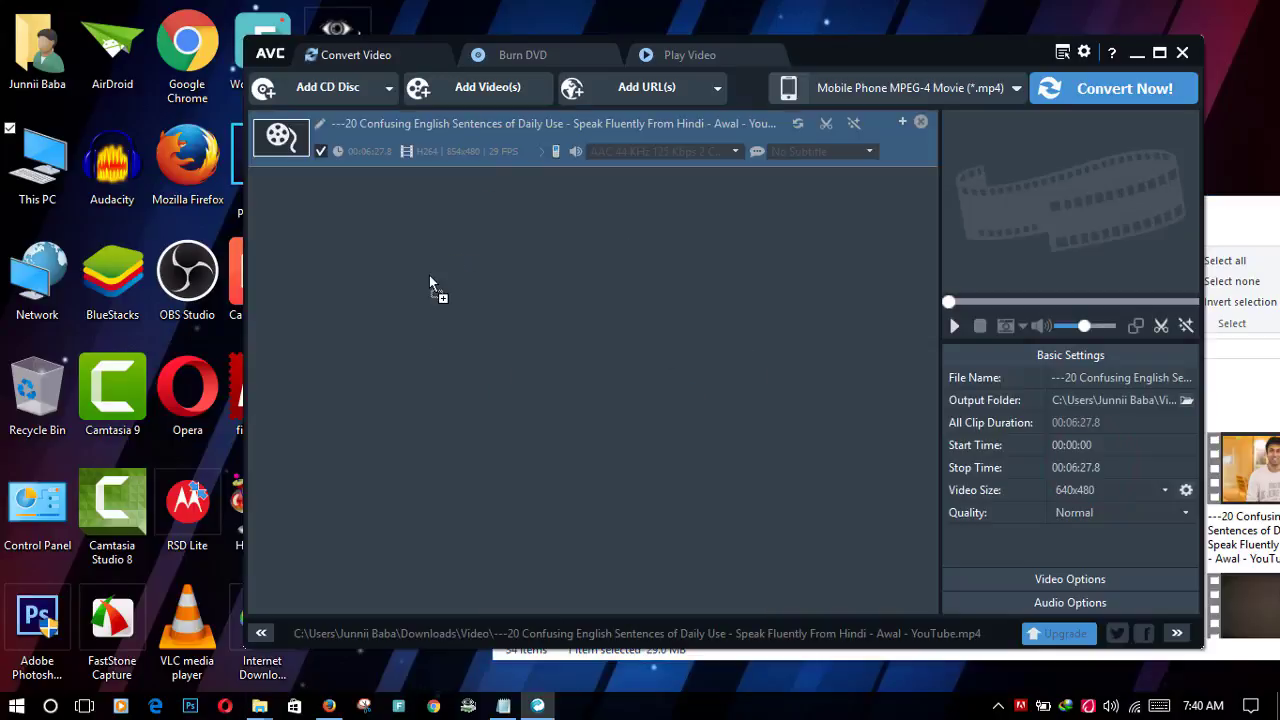
Browse the mobile and audio output profiles and set the video's output profile to Mobile Phone MPEG-4 Movie (*.mp4)
{"action": "left_click", "coordinate": [920, 89]}
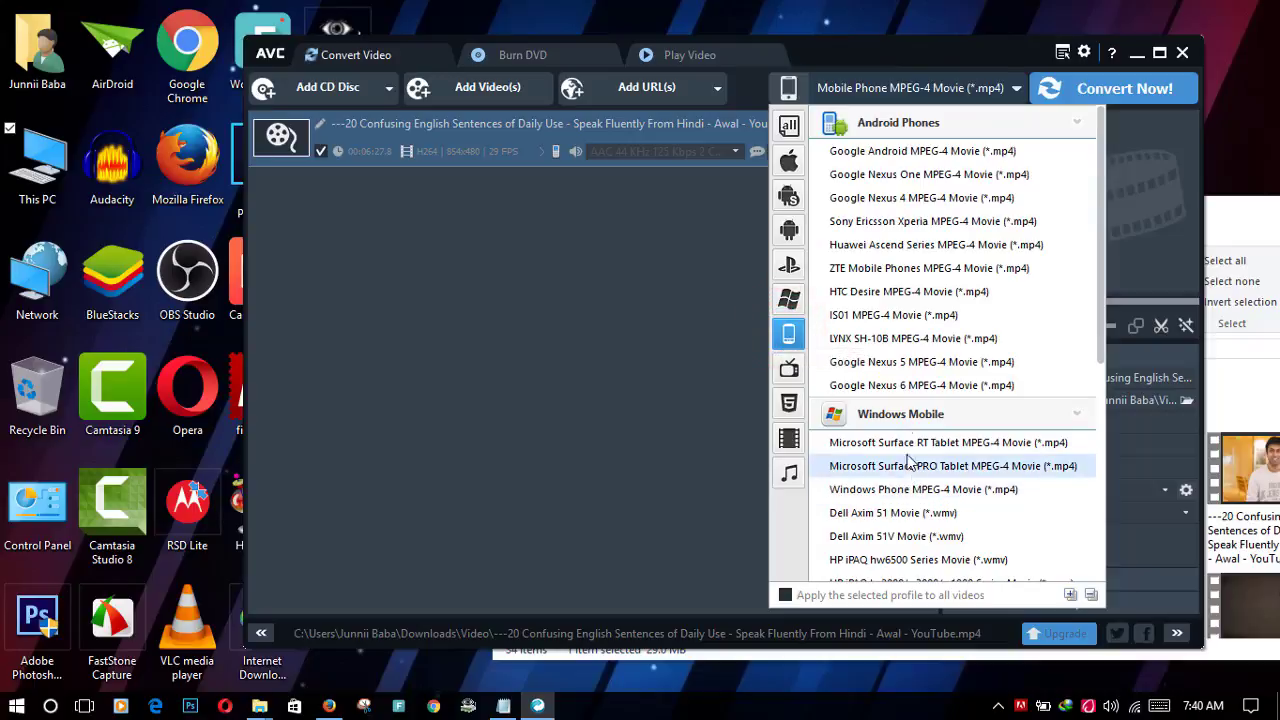
{"action": "scroll", "coordinate": [905, 440], "scroll_direction": "down", "scroll_amount": 3}
{"action": "scroll", "coordinate": [905, 432], "scroll_direction": "down", "scroll_amount": 5}
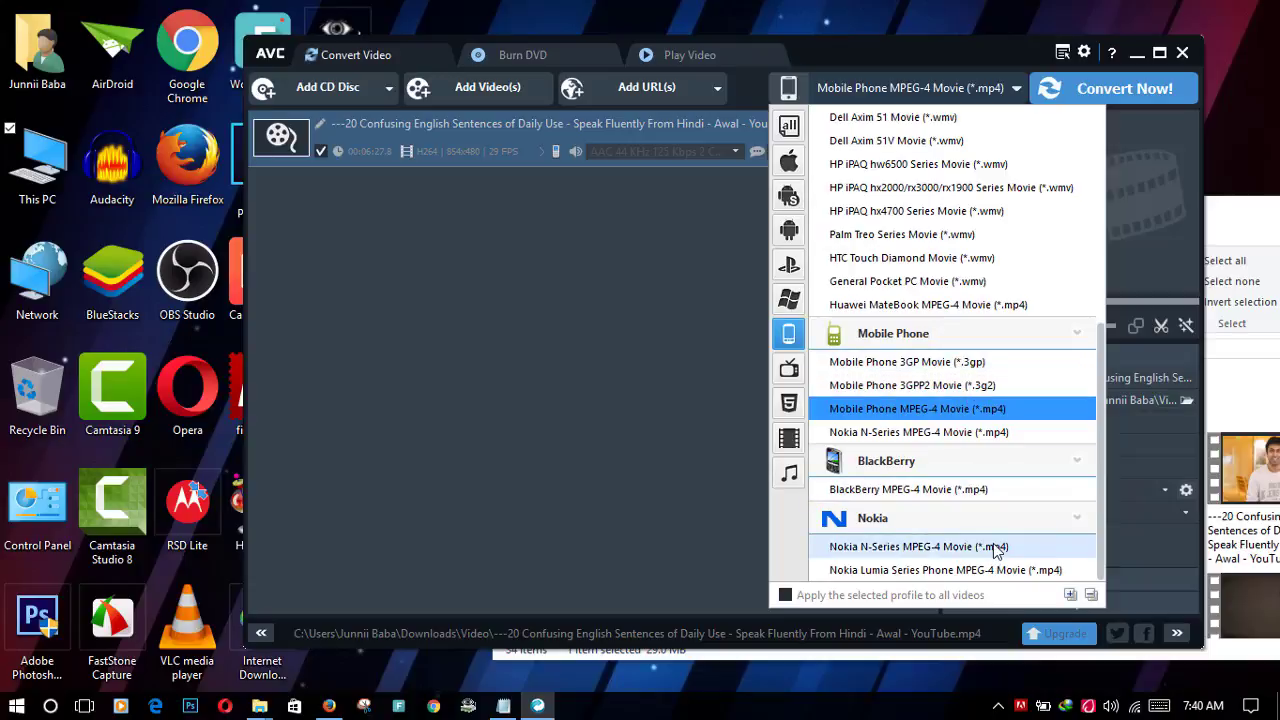
{"action": "scroll", "coordinate": [985, 545], "scroll_direction": "up", "scroll_amount": 2}
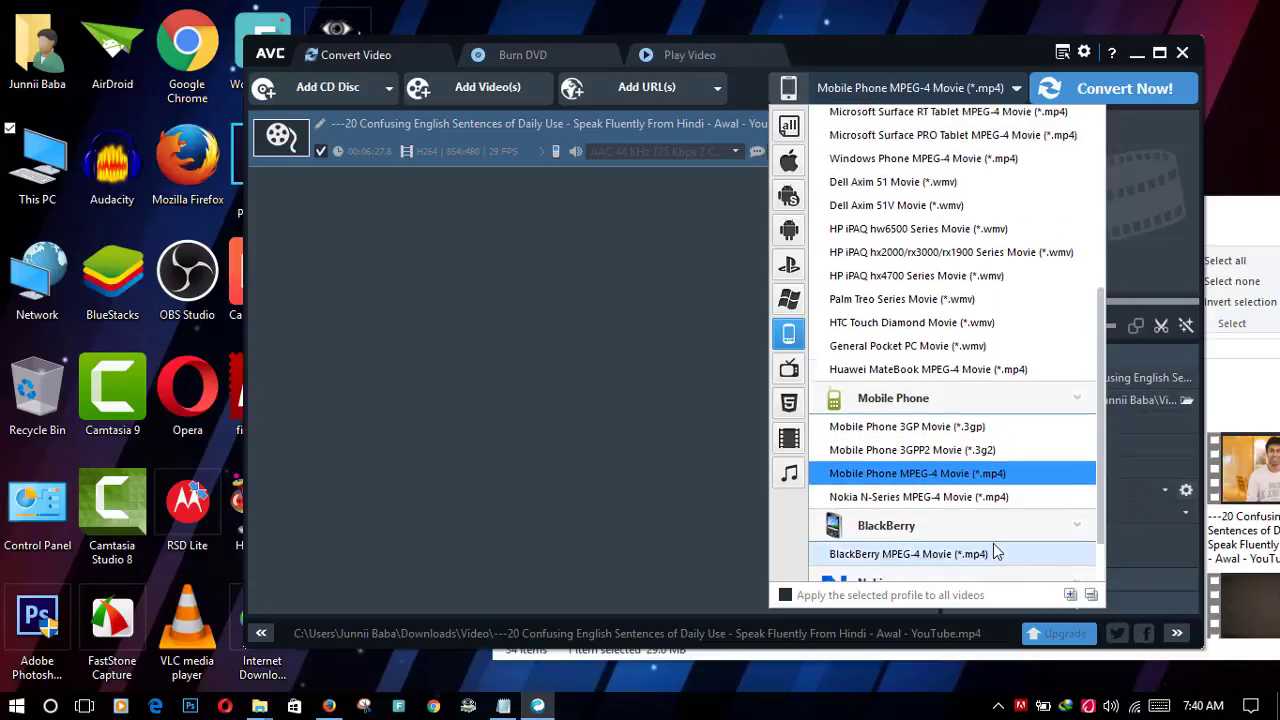
{"action": "left_click", "coordinate": [789, 475]}
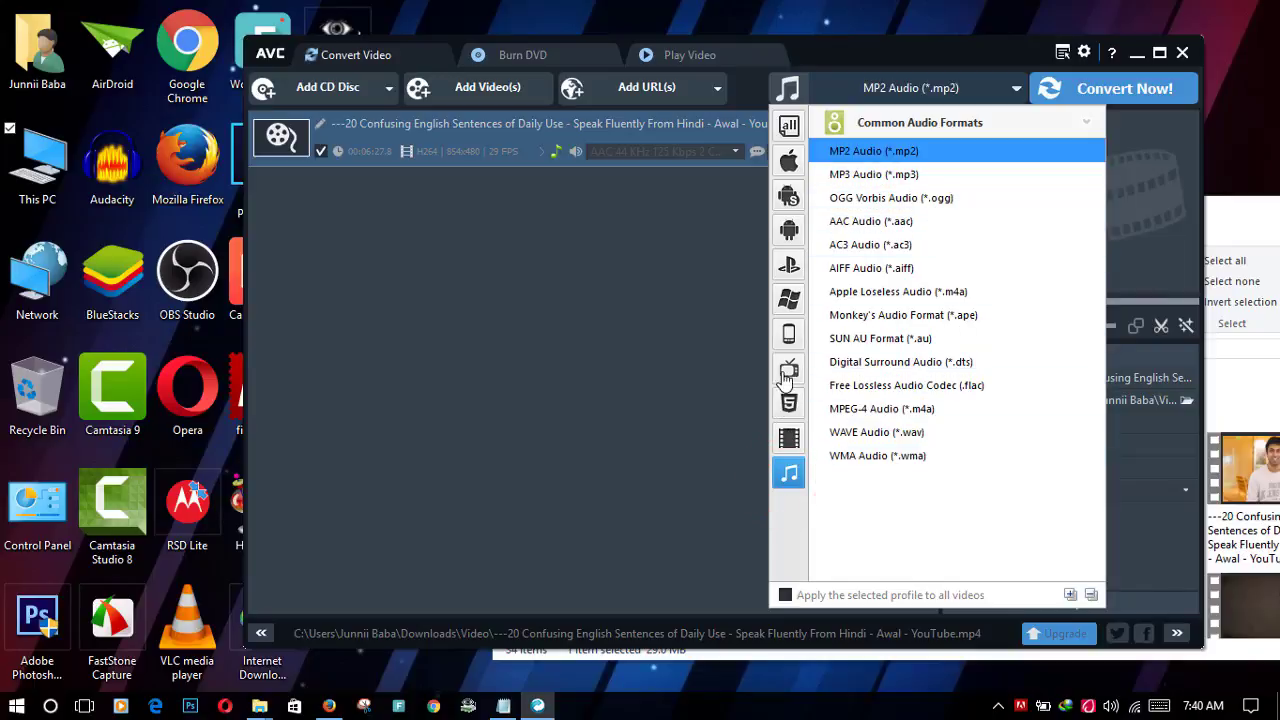
{"action": "left_click", "coordinate": [789, 334]}
{"action": "scroll", "coordinate": [885, 398], "scroll_direction": "down", "scroll_amount": 1}
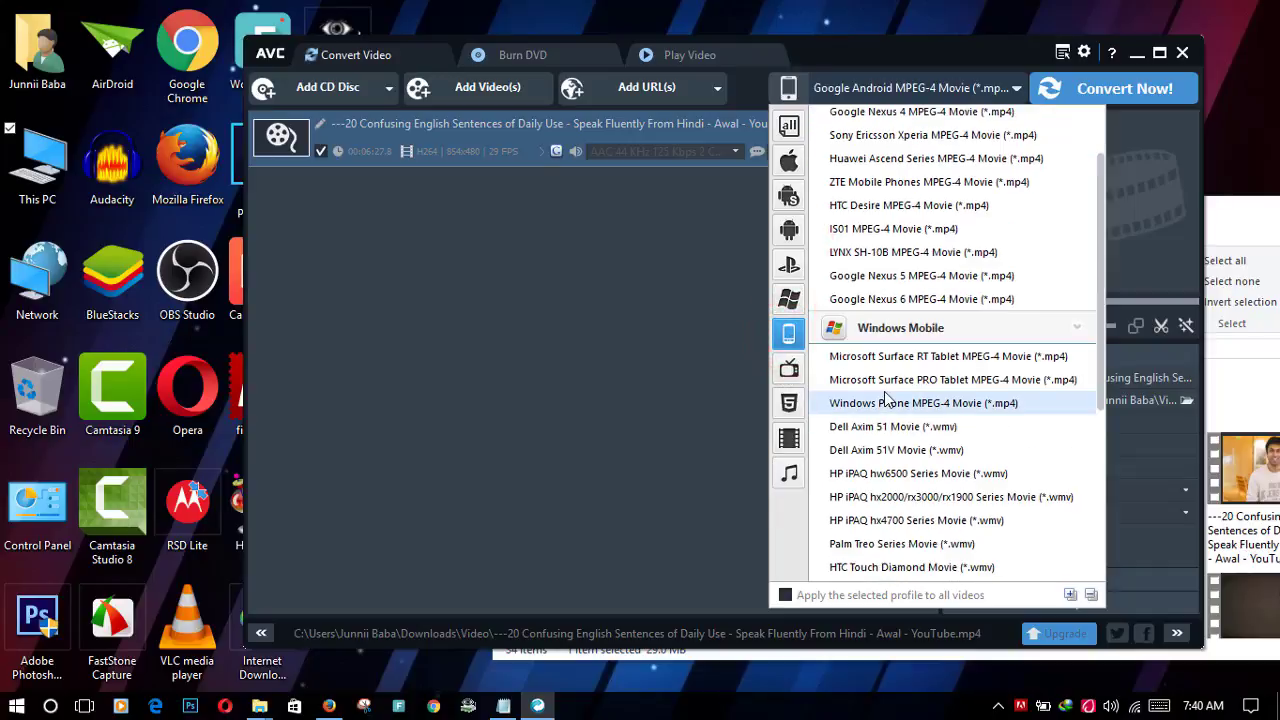
{"action": "scroll", "coordinate": [888, 395], "scroll_direction": "down", "scroll_amount": 3}
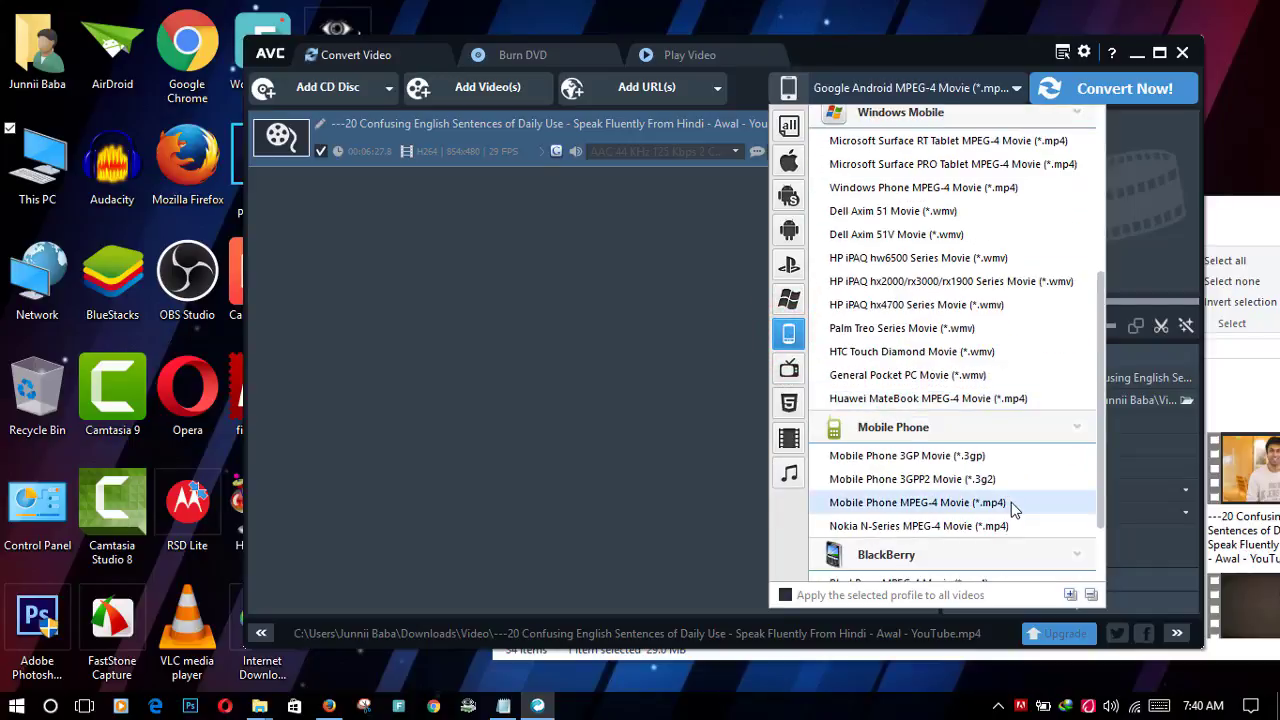
{"action": "left_click", "coordinate": [1011, 502]}
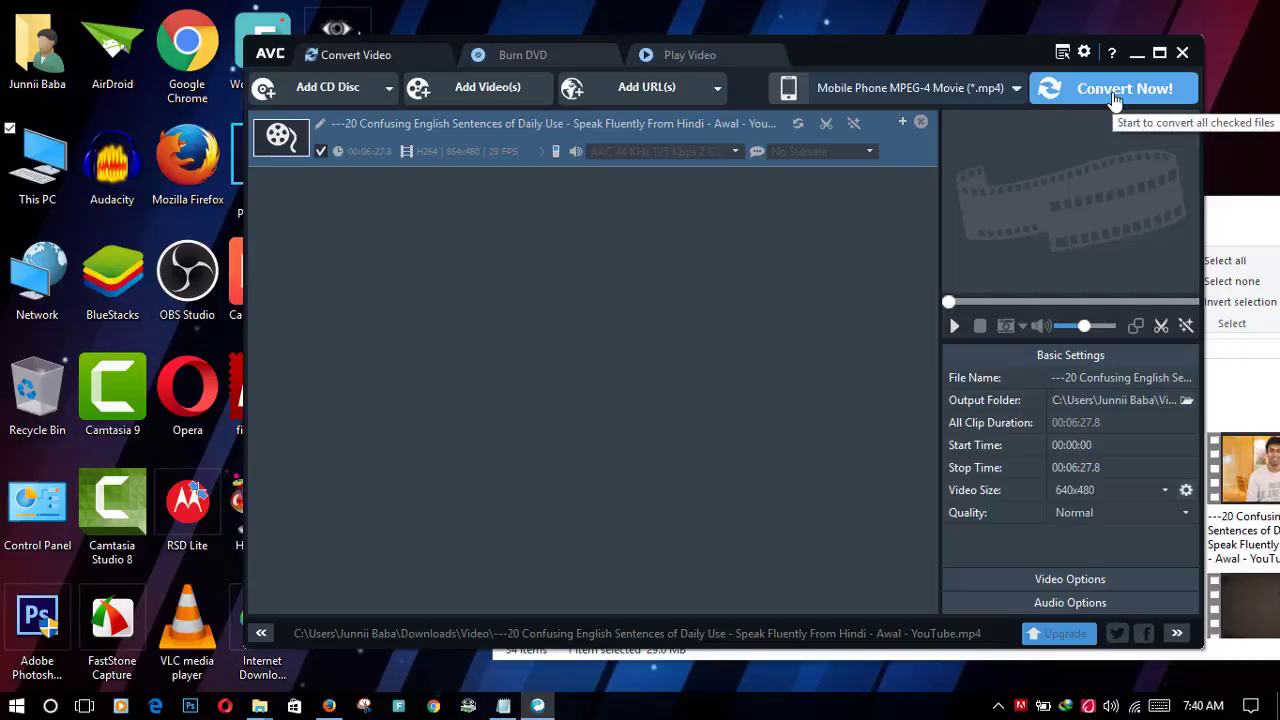
Open the converter's output folder, delete its MOBILE_MP4 folder to the Recycle Bin, and close the folder window
{"action": "left_click", "coordinate": [1062, 52]}
{"action": "mouse_move", "coordinate": [1091, 77]}
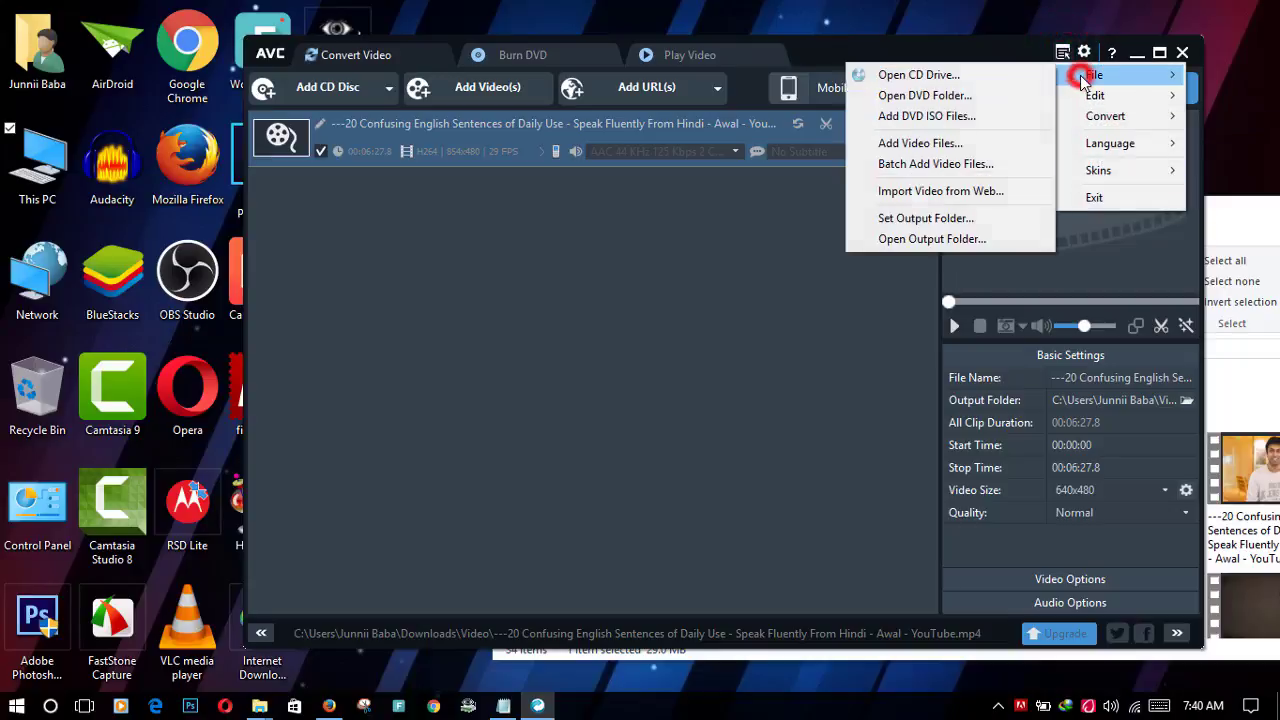
{"action": "left_click", "coordinate": [896, 236]}
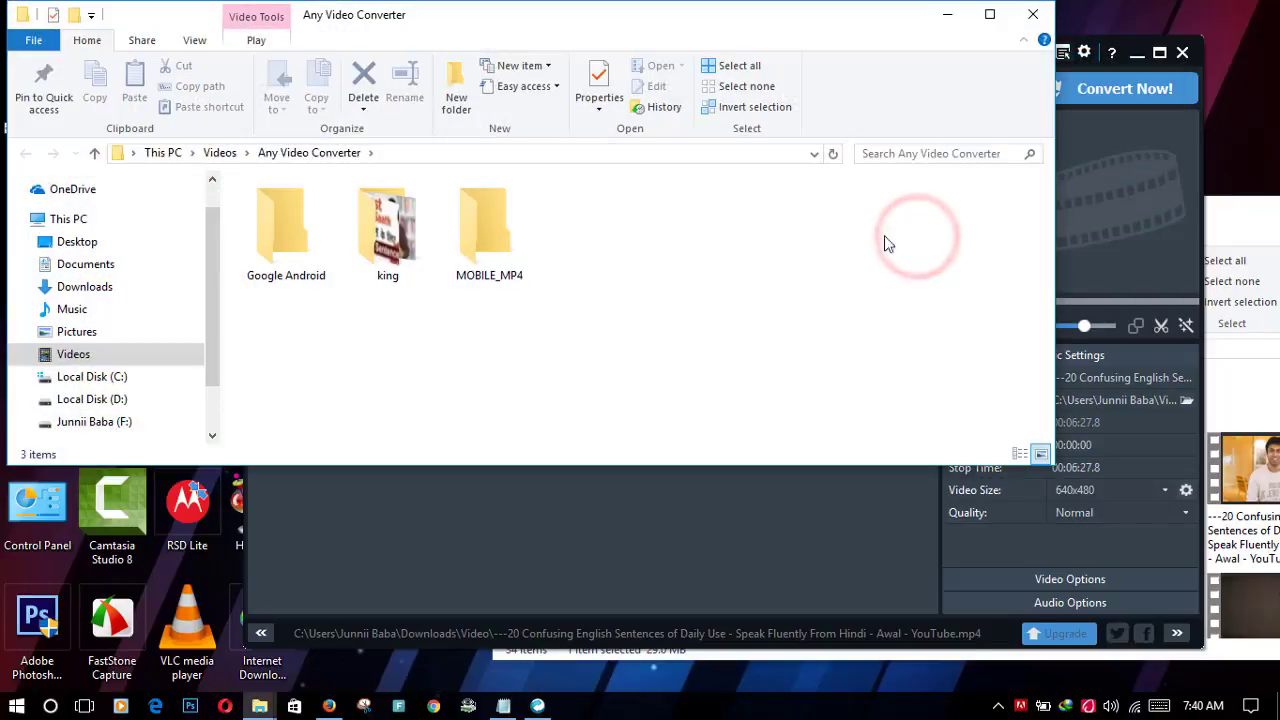
{"action": "right_click", "coordinate": [489, 249]}
{"action": "left_click", "coordinate": [586, 630]}
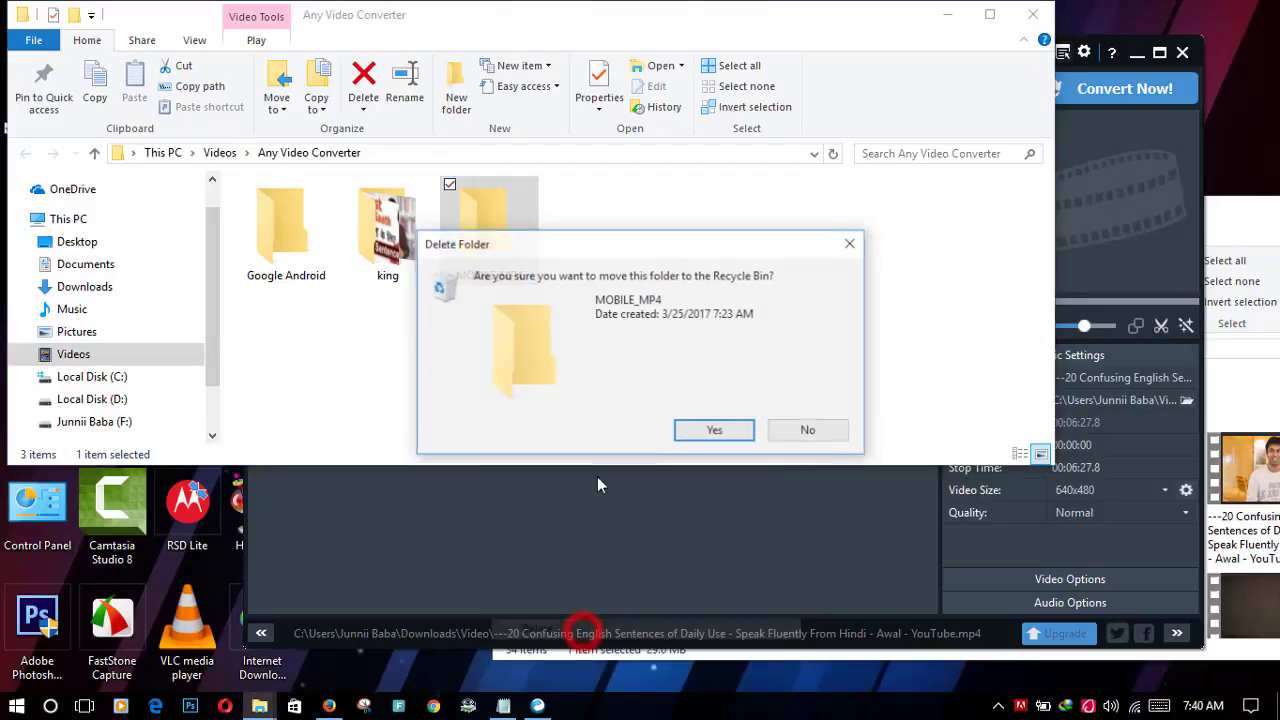
{"action": "left_click", "coordinate": [711, 430]}
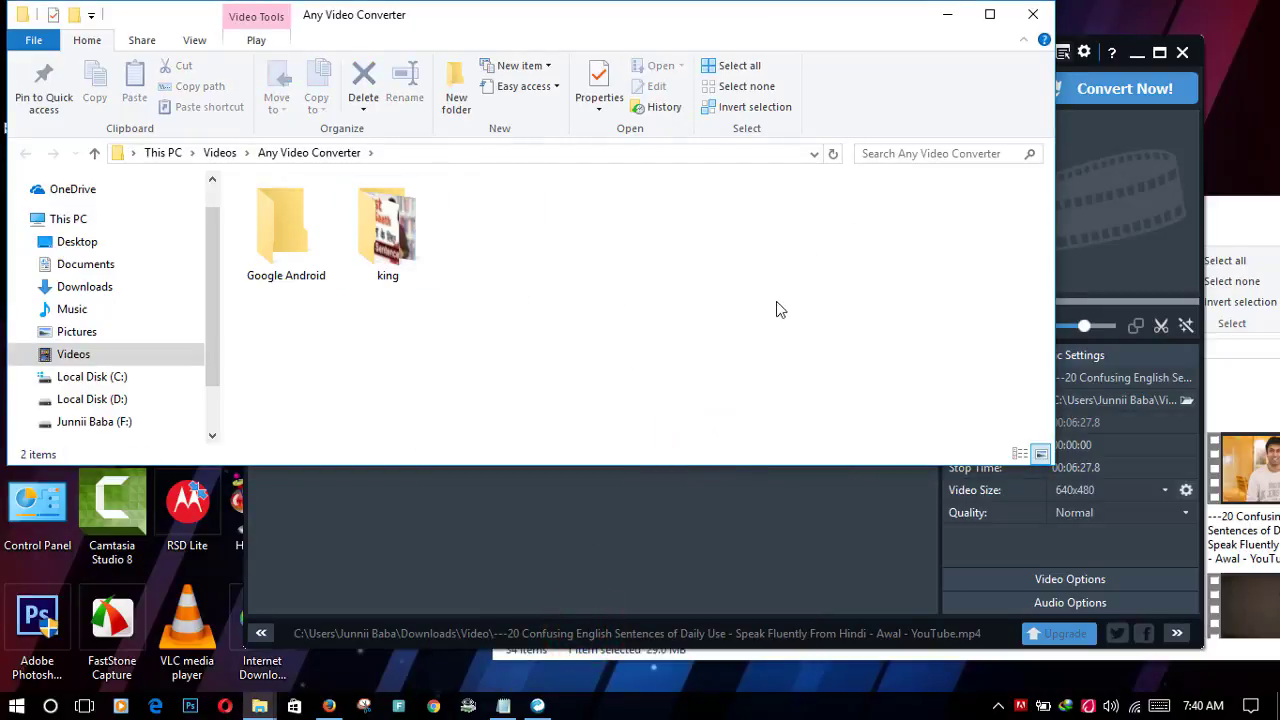
{"action": "left_click", "coordinate": [1033, 14]}
Convert the checked video to Mobile Phone MPEG-4 and decline the purchase offer
{"action": "left_click", "coordinate": [1092, 90]}
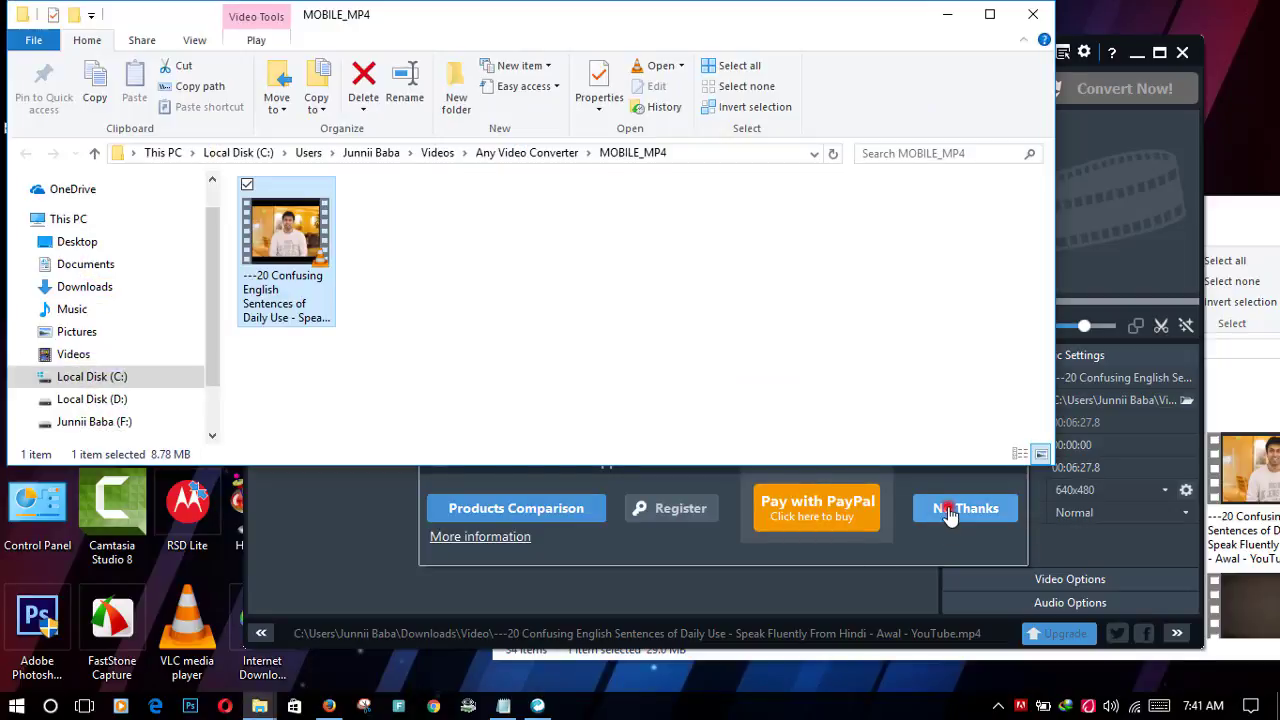
{"action": "left_click", "coordinate": [950, 512]}
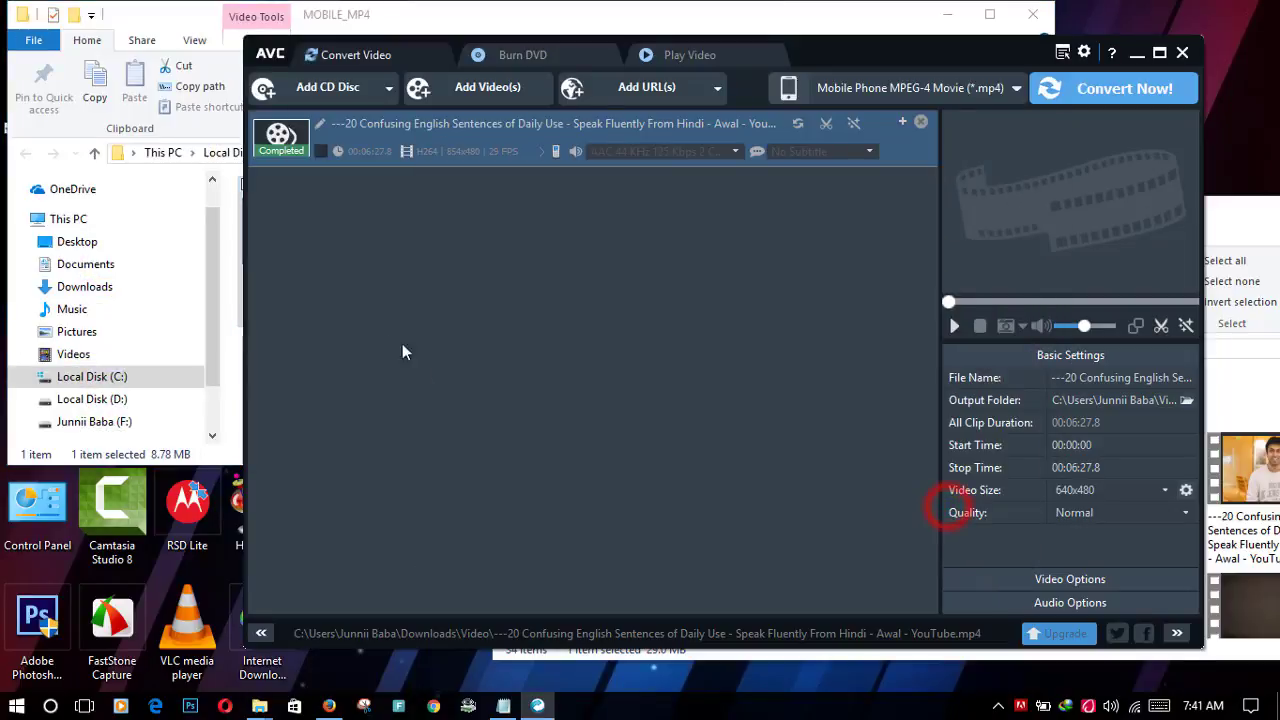
Check the file size of the converted video in the MOBILE_MP4 folder through its properties, and close them
{"action": "left_click", "coordinate": [230, 351]}
{"action": "right_click", "coordinate": [284, 304]}
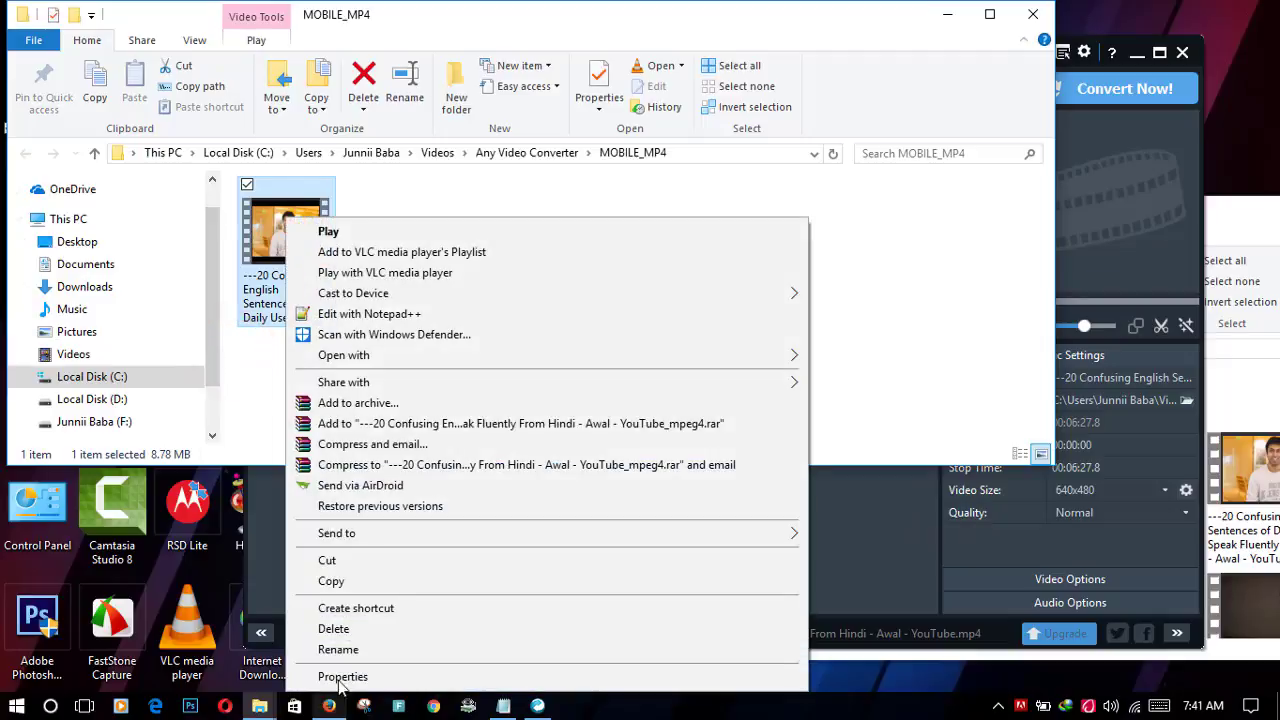
{"action": "left_click", "coordinate": [340, 677]}
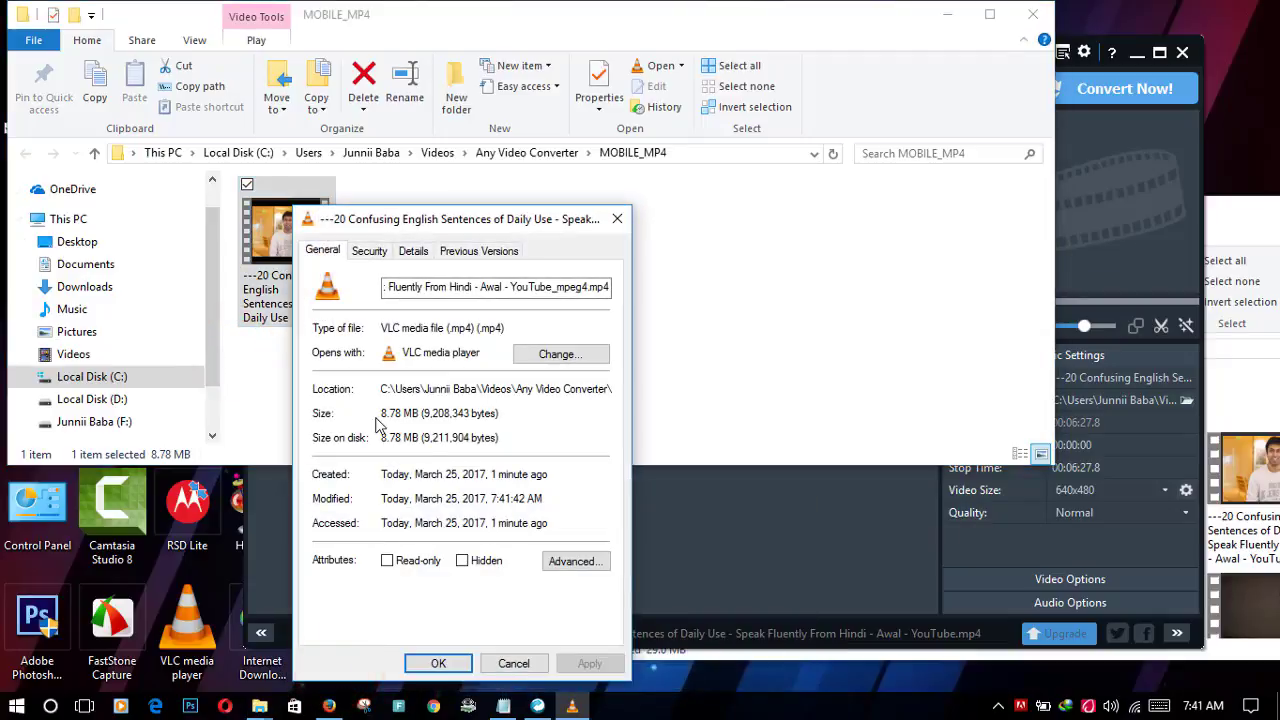
{"action": "left_click_drag", "start_coordinate": [381, 414], "coordinate": [507, 456]}
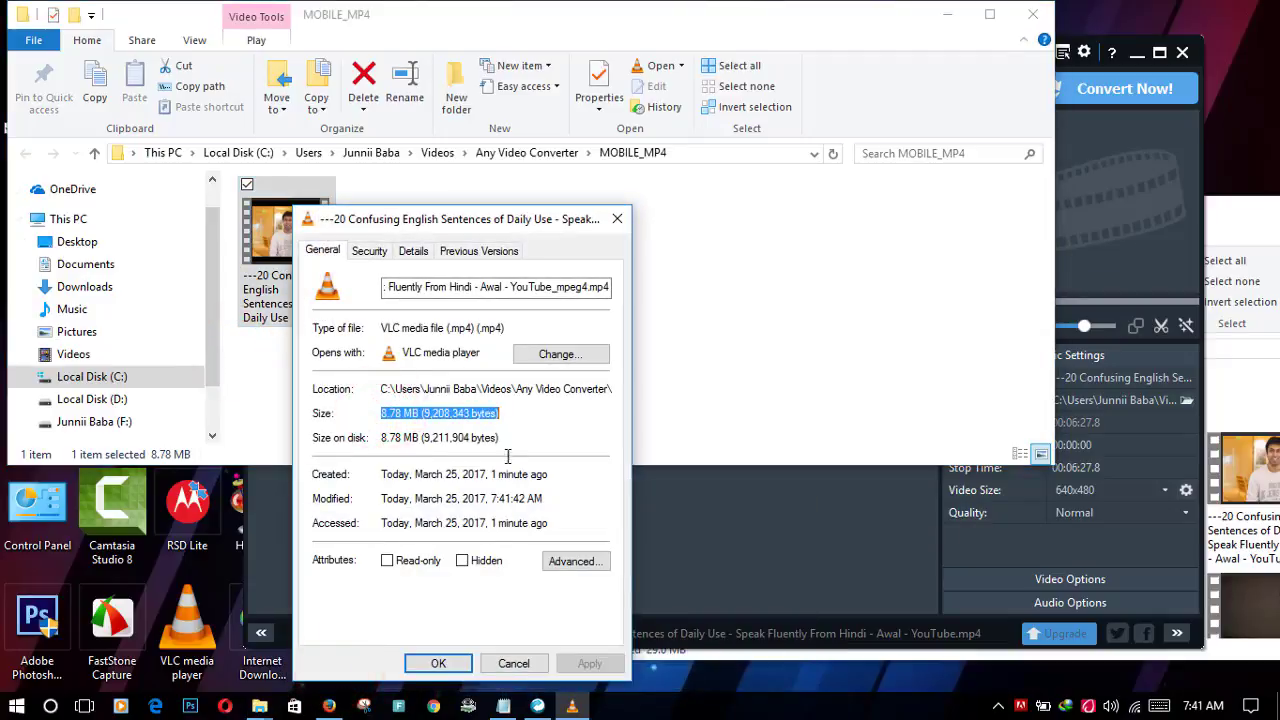
{"action": "left_click", "coordinate": [457, 663]}
{"action": "left_click", "coordinate": [494, 357]}
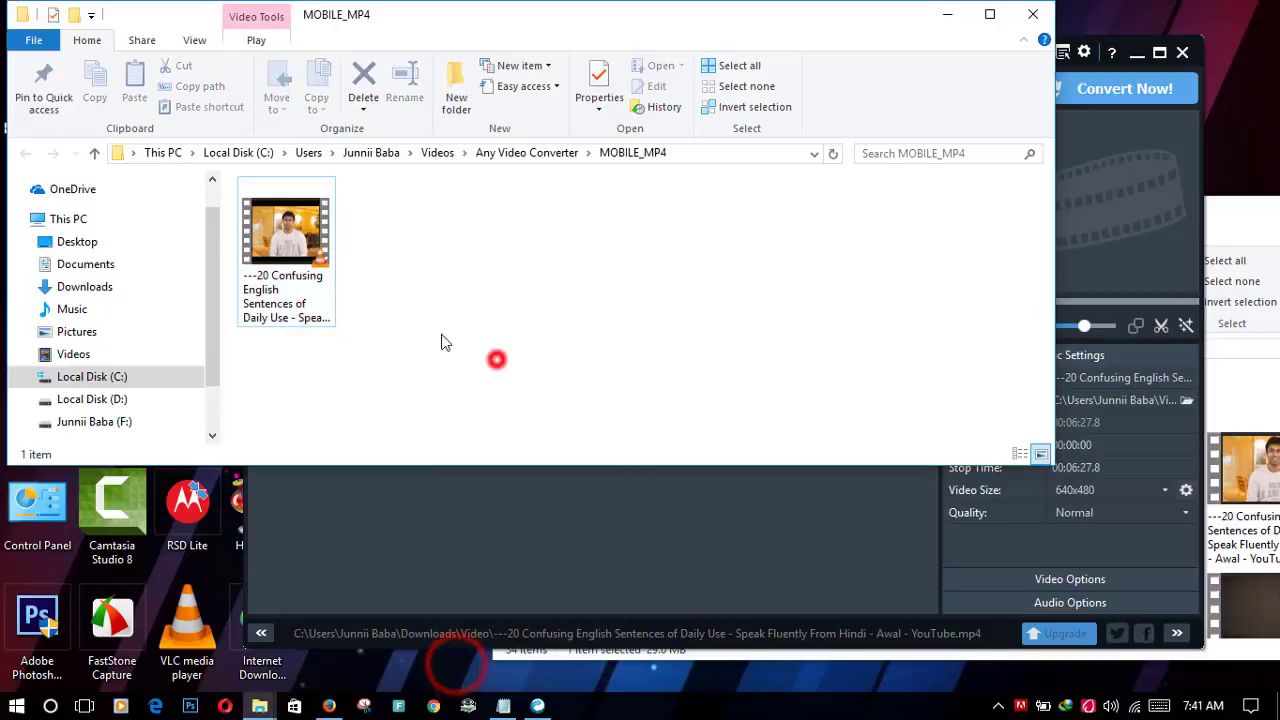
Play the converted video from the MOBILE_MP4 folder briefly in VLC media player, pause it, and close the player
{"action": "left_click", "coordinate": [301, 257]}
{"action": "double_click", "coordinate": [301, 257]}
{"action": "left_click", "coordinate": [18, 676]}
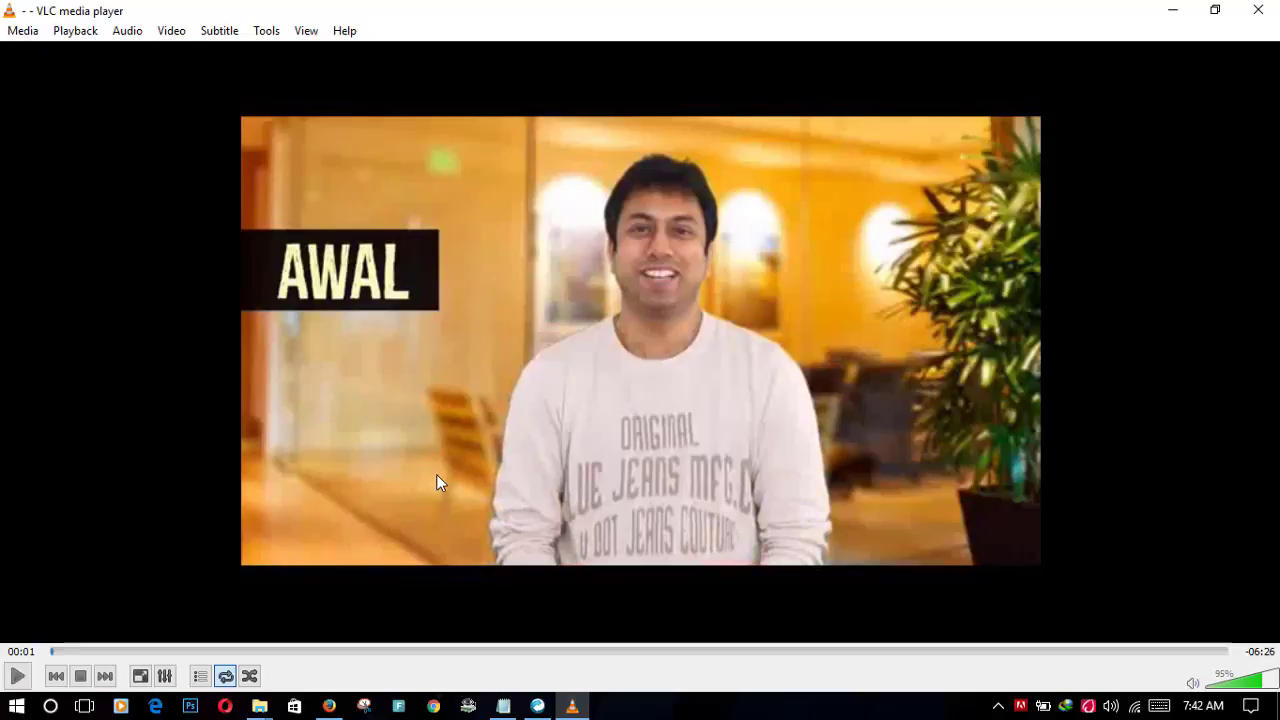
{"action": "left_click", "coordinate": [1256, 12]}
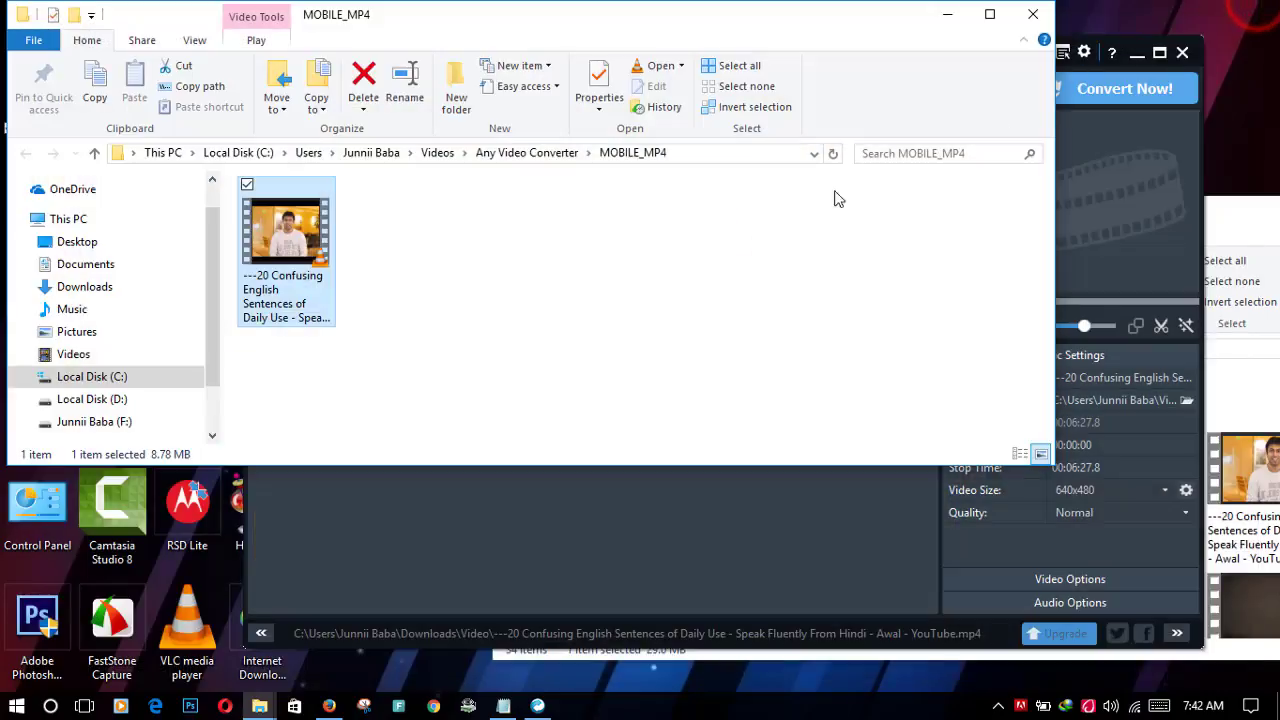
Close the MOBILE_MP4 folder window and minimize the converter and the Video folder window to clear the desktop
{"action": "left_click", "coordinate": [1033, 15]}
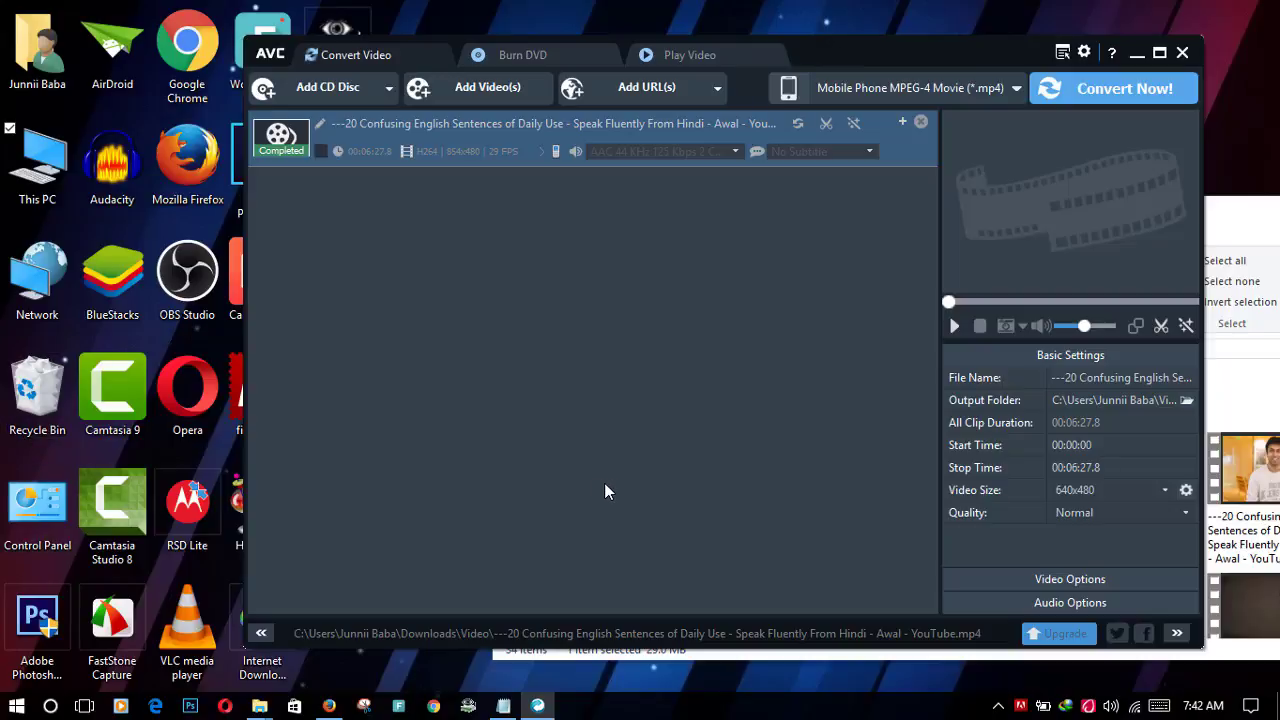
{"action": "left_click", "coordinate": [1137, 53]}
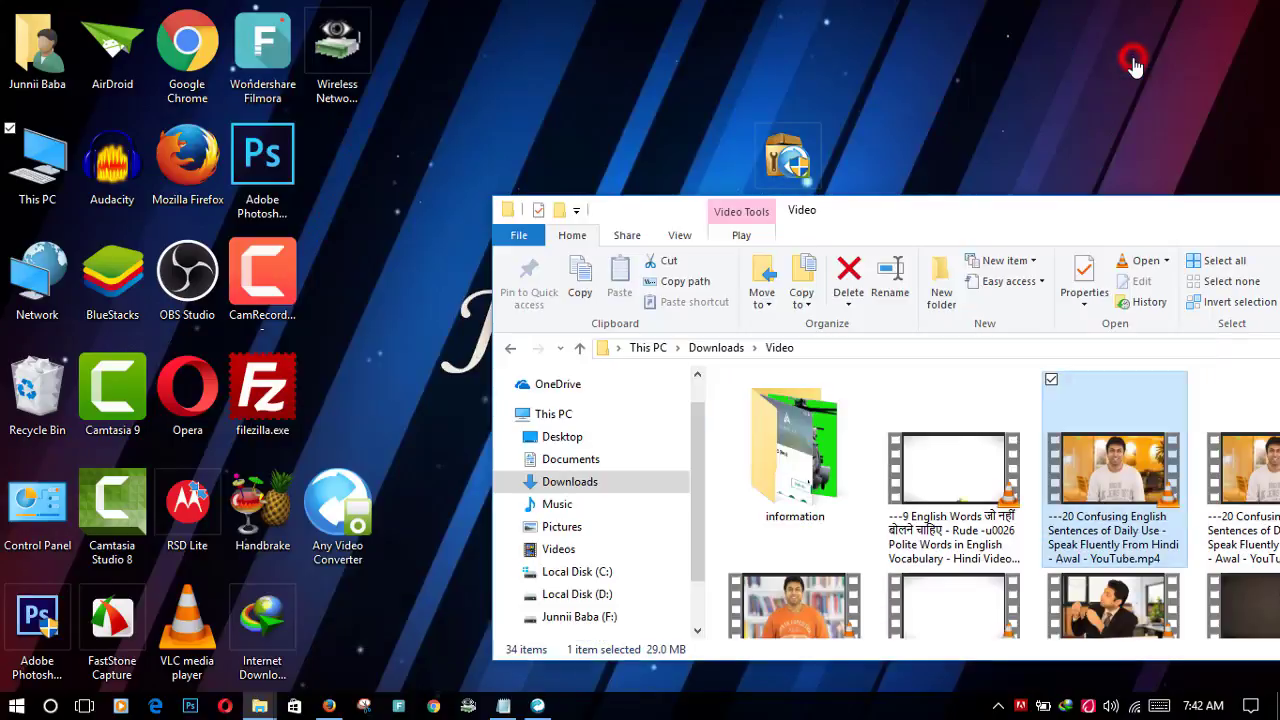
{"action": "left_click_drag", "start_coordinate": [1016, 204], "coordinate": [843, 348]}
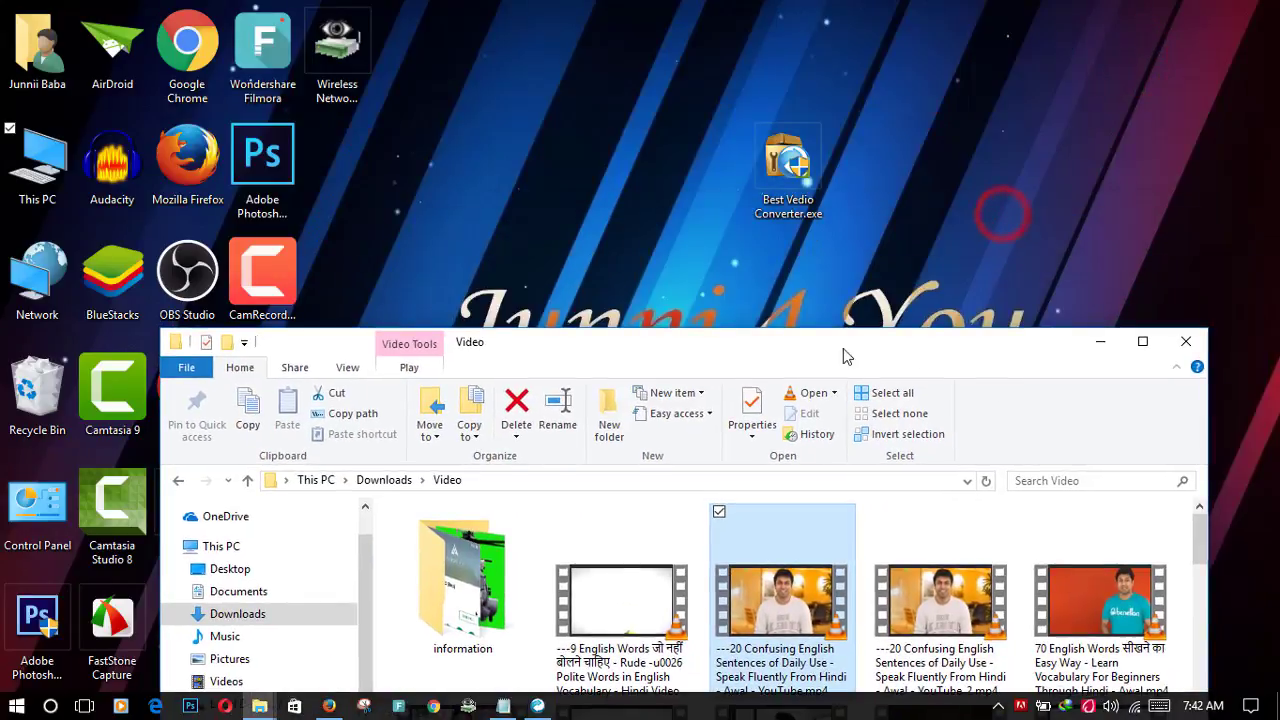
{"action": "left_click", "coordinate": [1111, 347]}
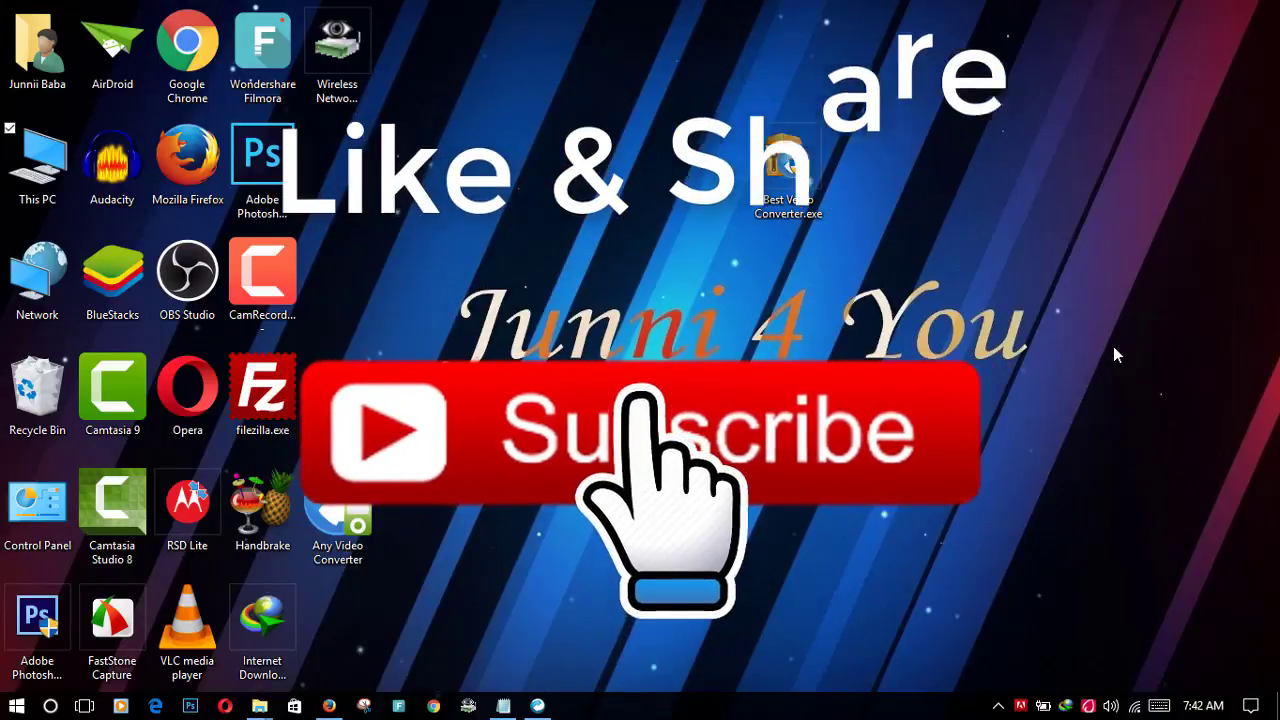